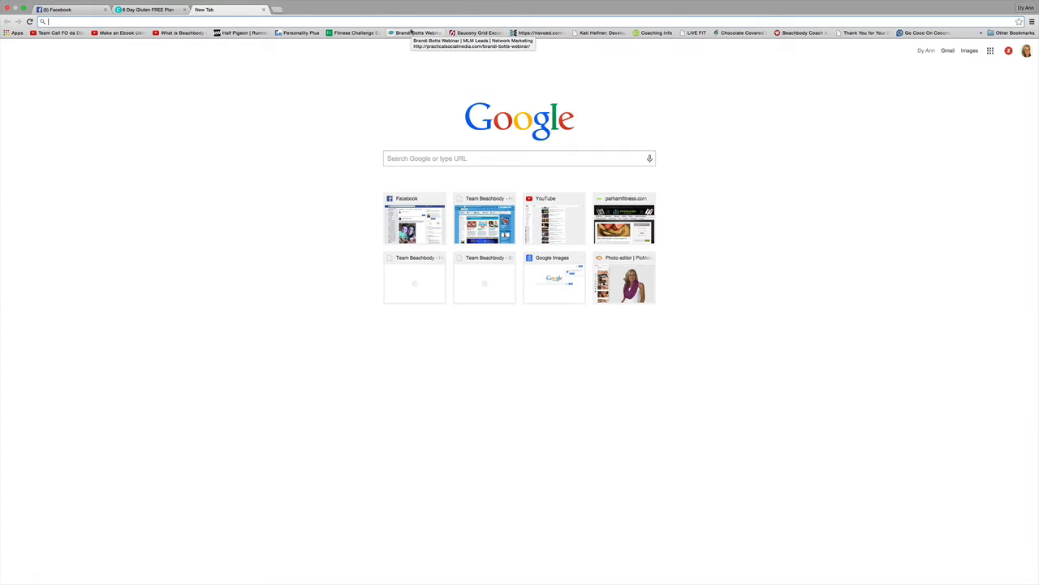
pyautogui.write('w.')
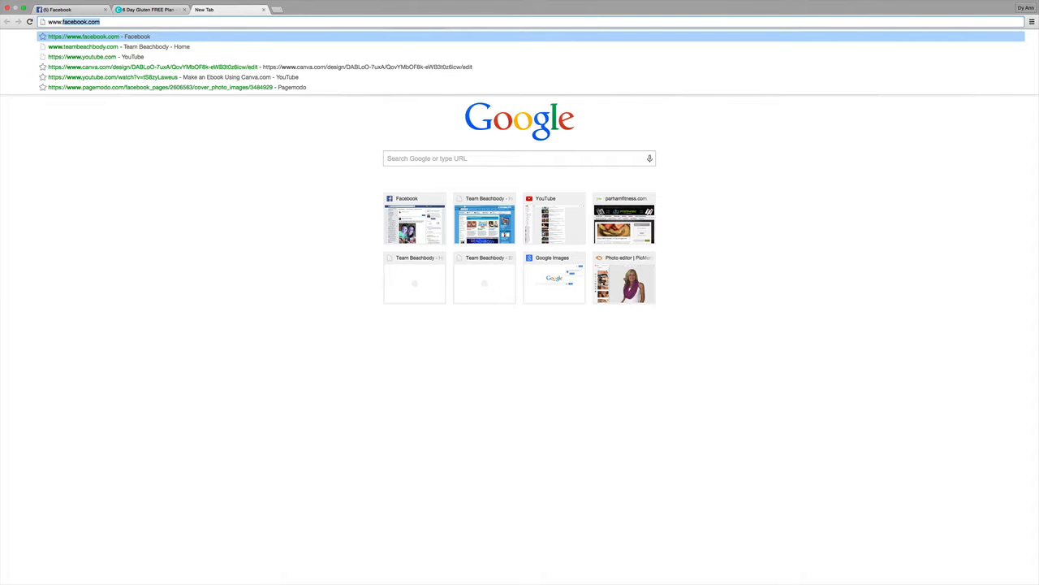
pyautogui.write('picmon')
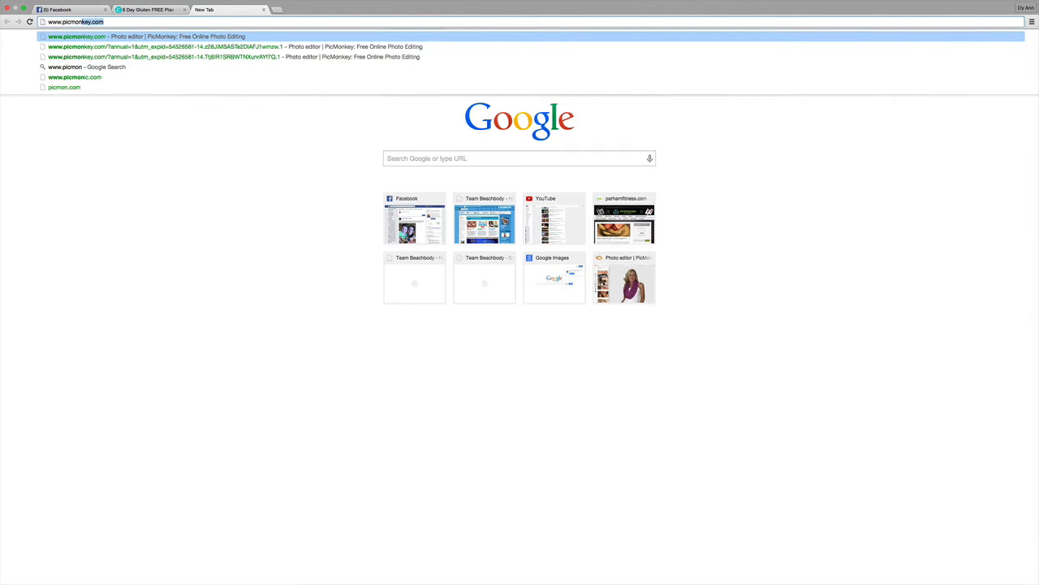
pyautogui.write('key.com')
pyautogui.press('Return')
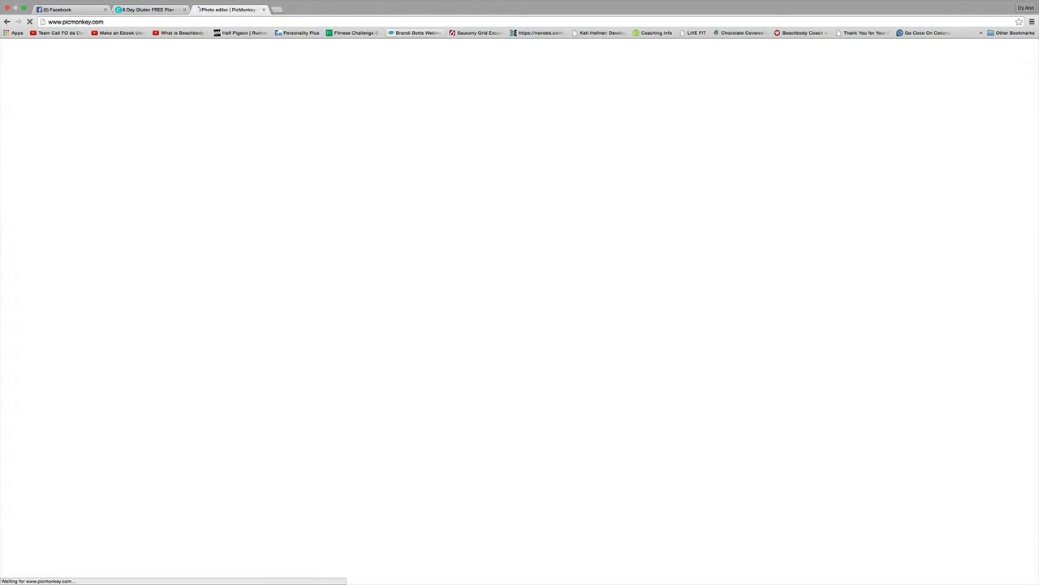
pyautogui.moveTo(543, 67)
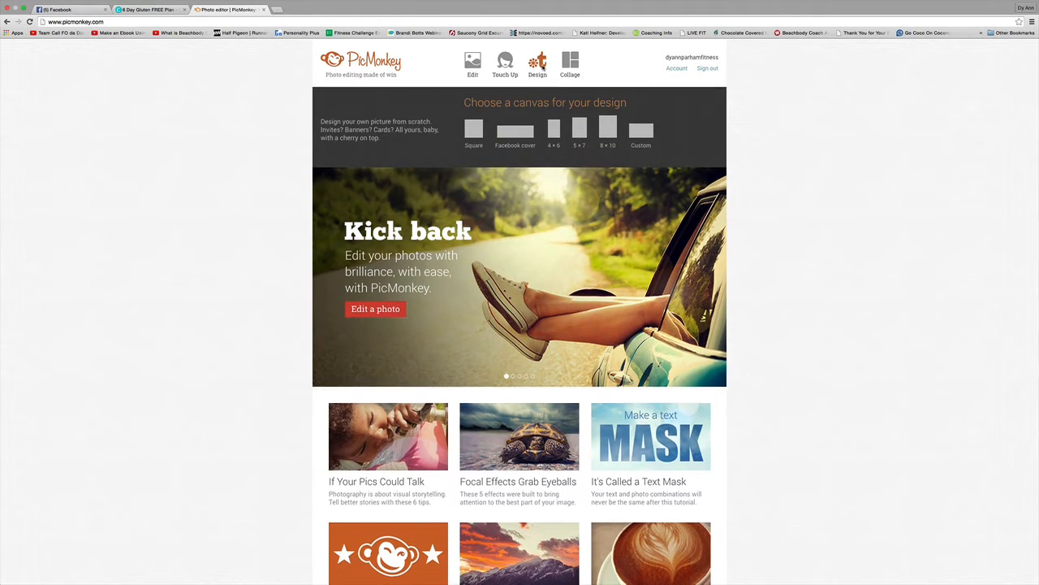
# Start a new square design and make its canvas background transparent.
pyautogui.click(543, 66)
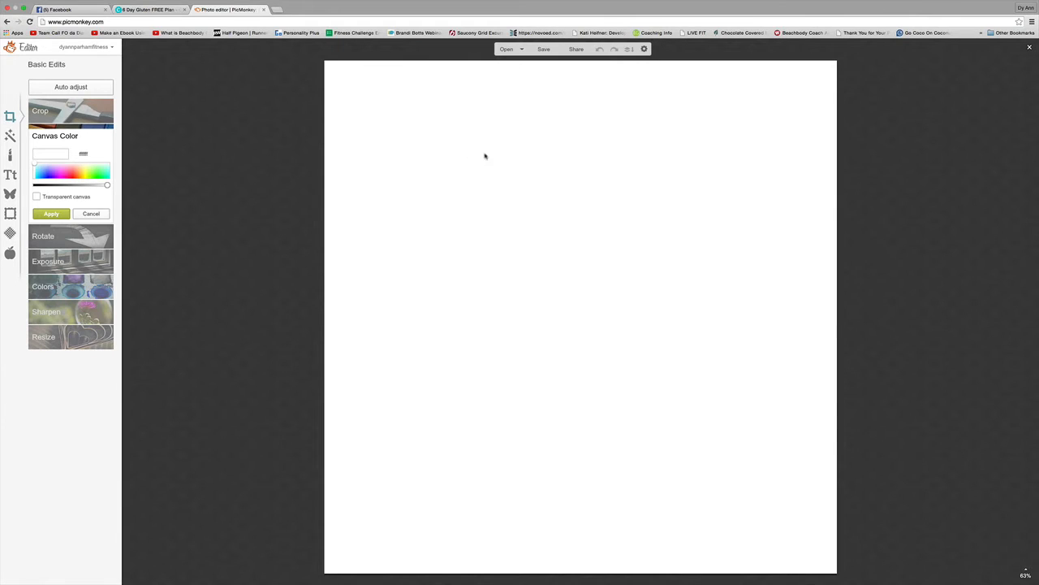
pyautogui.click(37, 196)
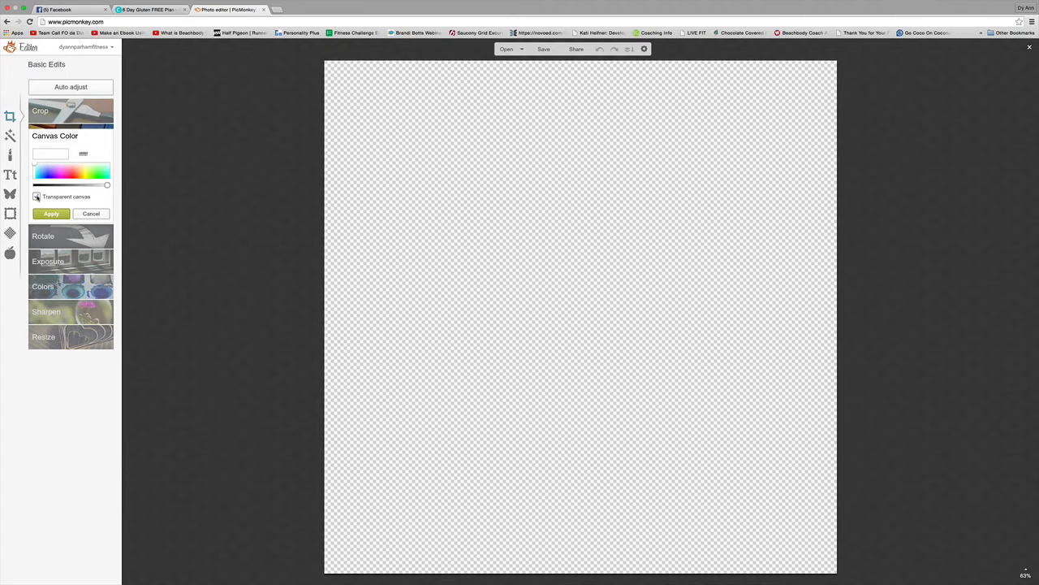
pyautogui.click(51, 213)
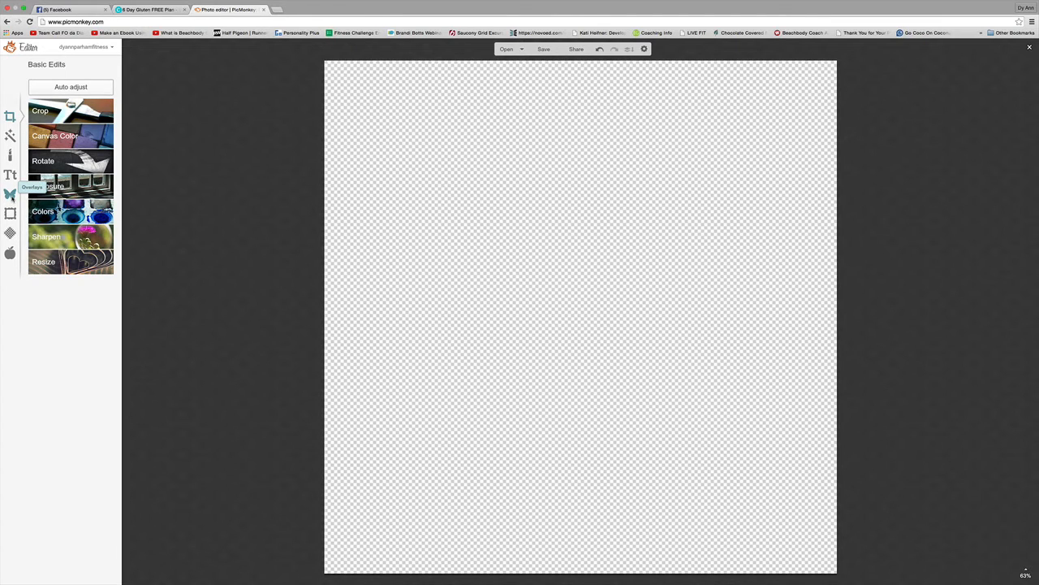
# Add the woman's selfie as an overlay from your own photos.
pyautogui.click(10, 194)
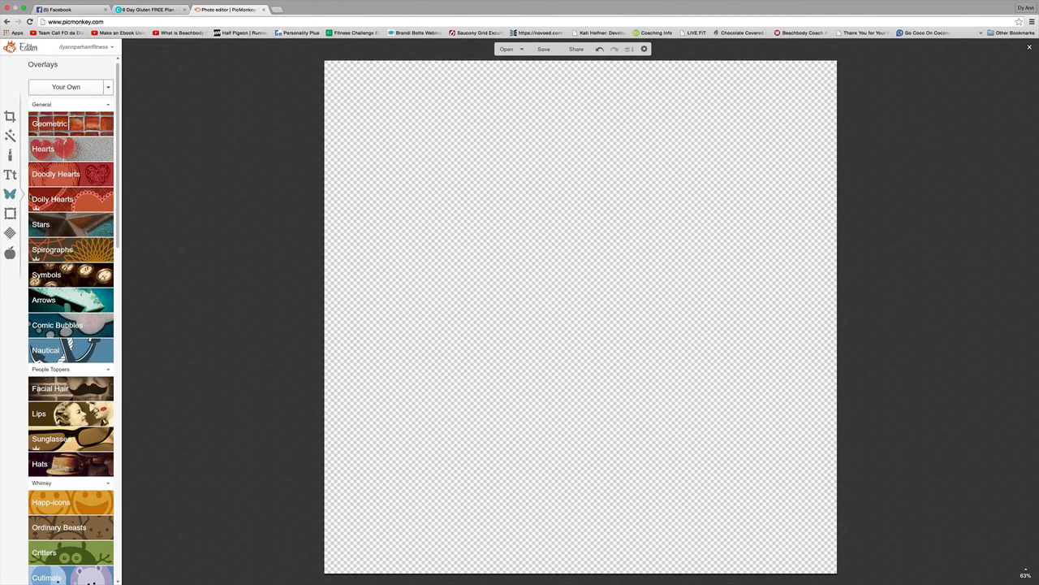
pyautogui.click(60, 88)
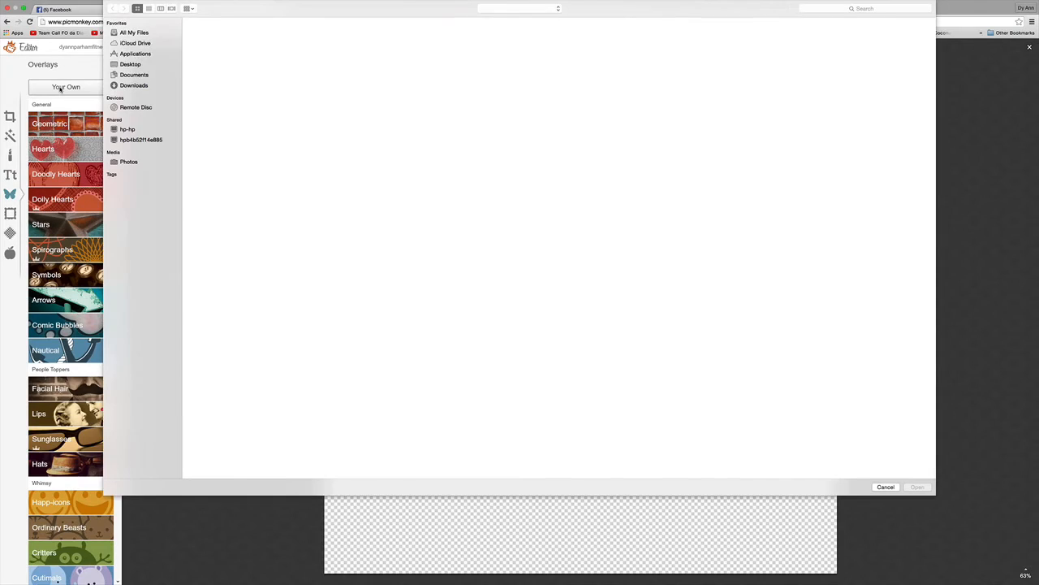
pyautogui.doubleClick(329, 243)
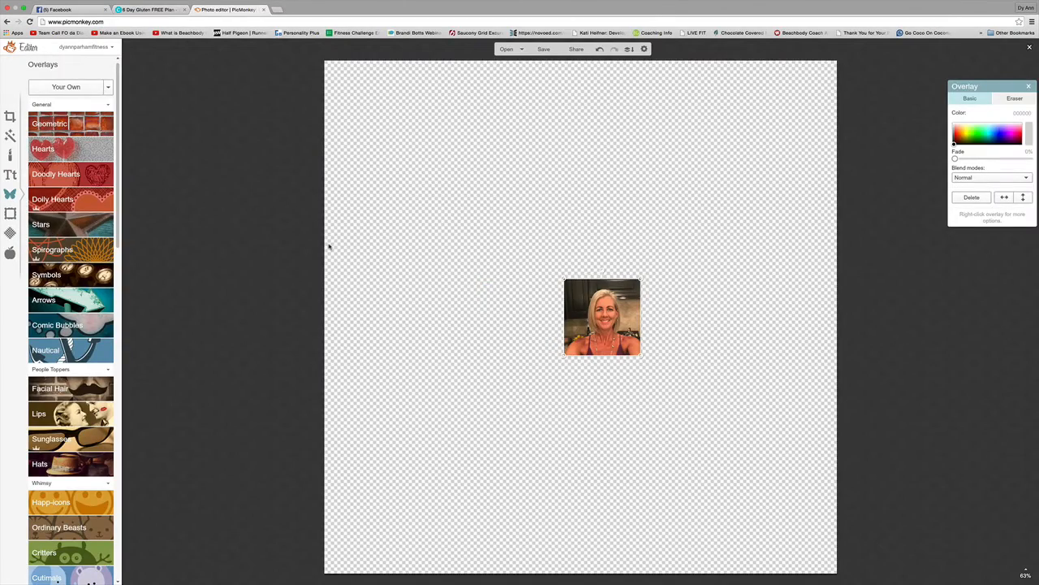
# Enlarge the selfie overlay and centre it on the canvas.
pyautogui.moveTo(563, 279); pyautogui.dragTo(433, 174)
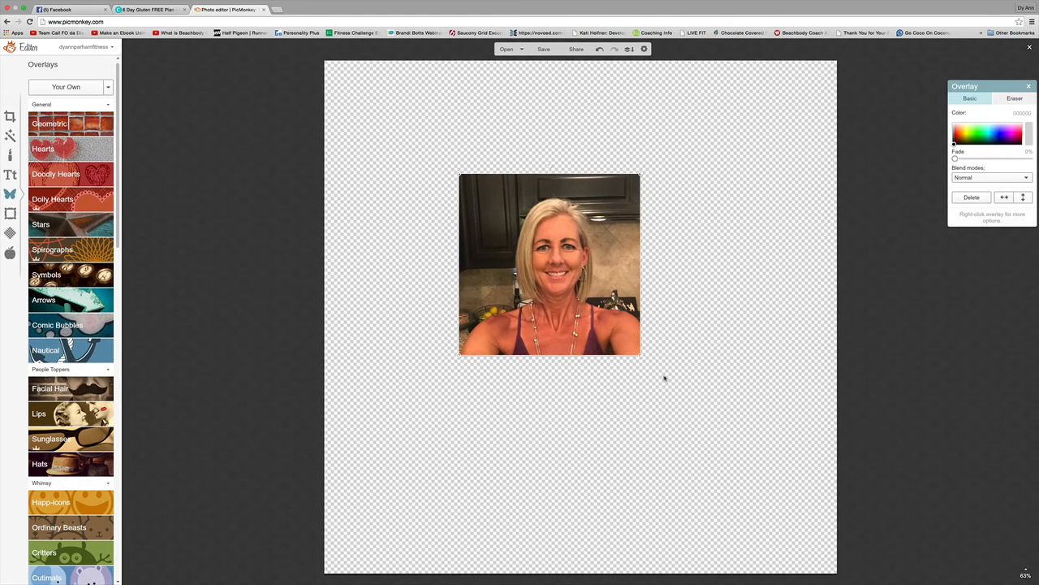
pyautogui.moveTo(642, 357); pyautogui.dragTo(738, 442)
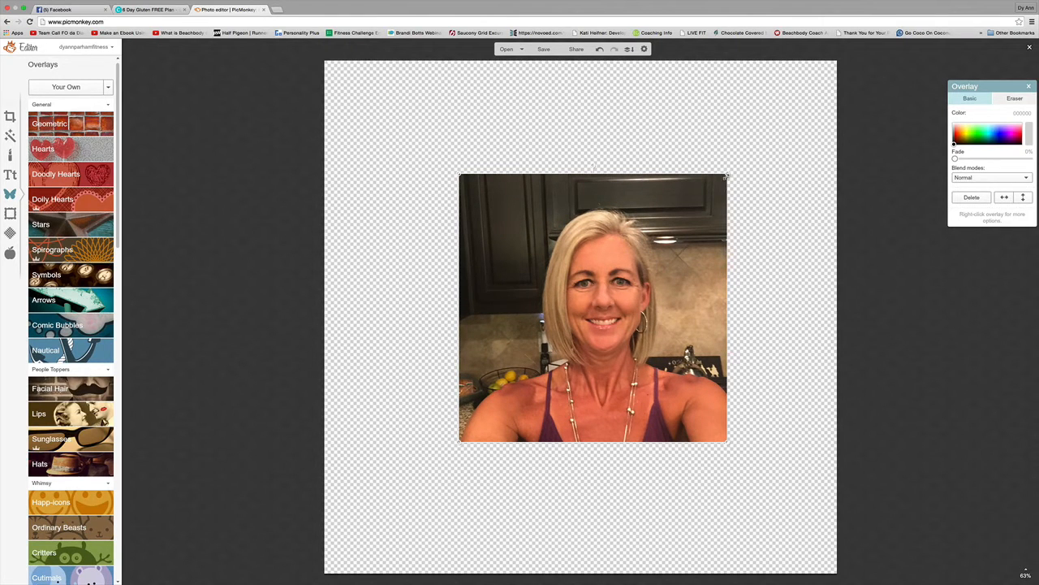
pyautogui.moveTo(728, 173); pyautogui.dragTo(739, 163)
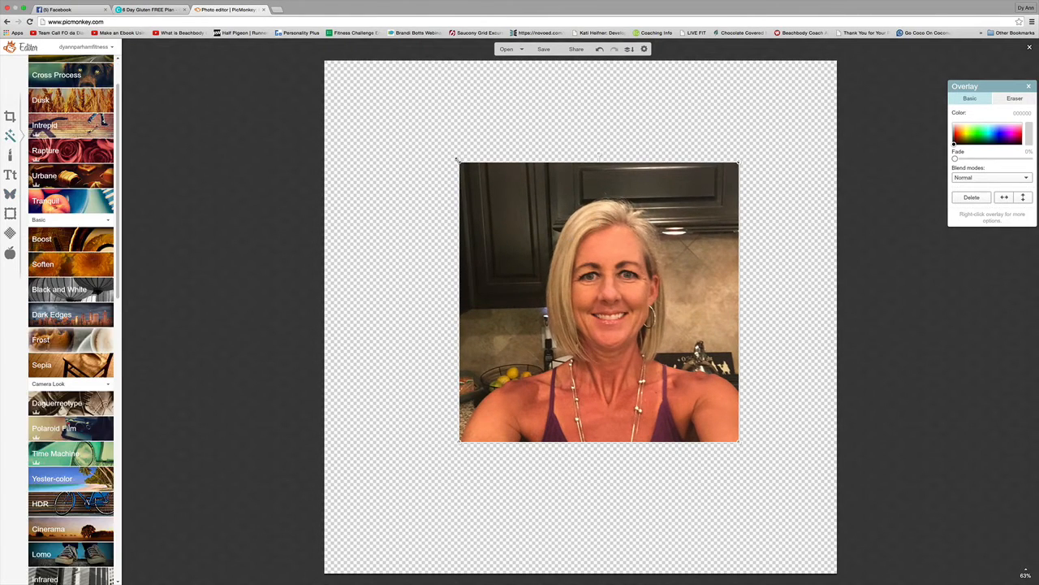
pyautogui.moveTo(458, 160); pyautogui.dragTo(452, 155)
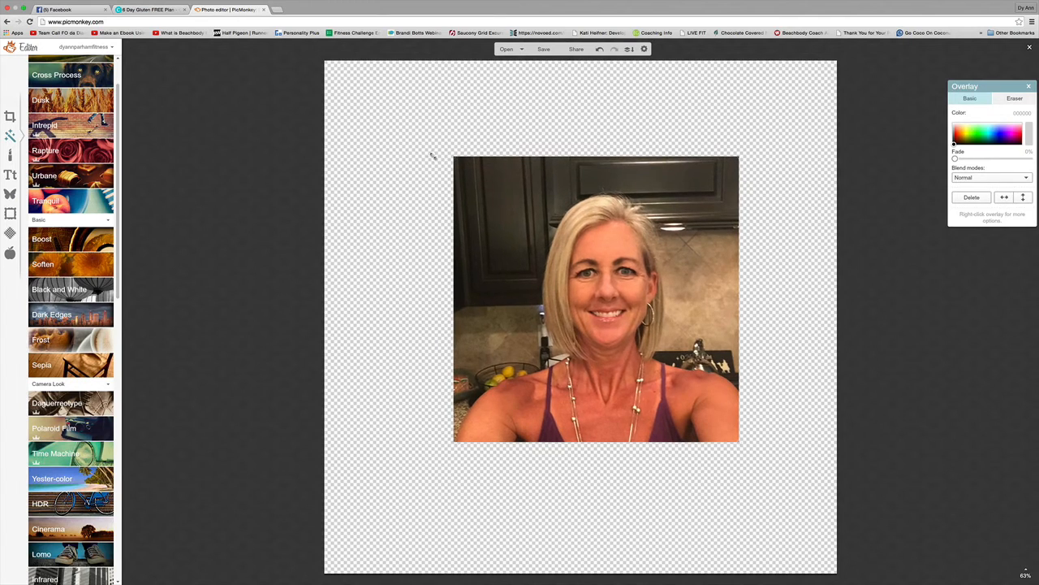
pyautogui.moveTo(495, 186); pyautogui.dragTo(469, 186)
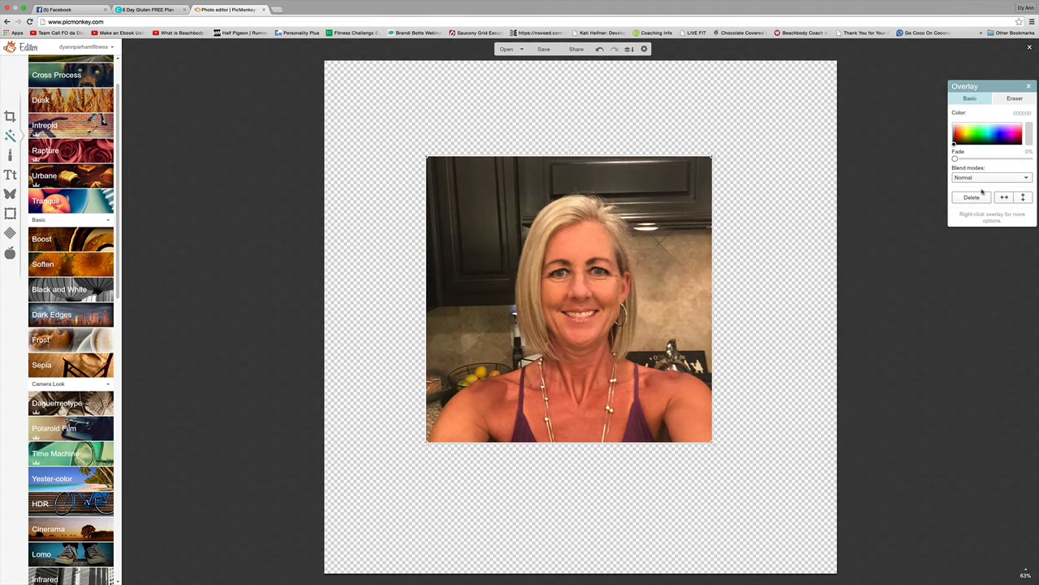
pyautogui.moveTo(992, 87); pyautogui.dragTo(792, 72)
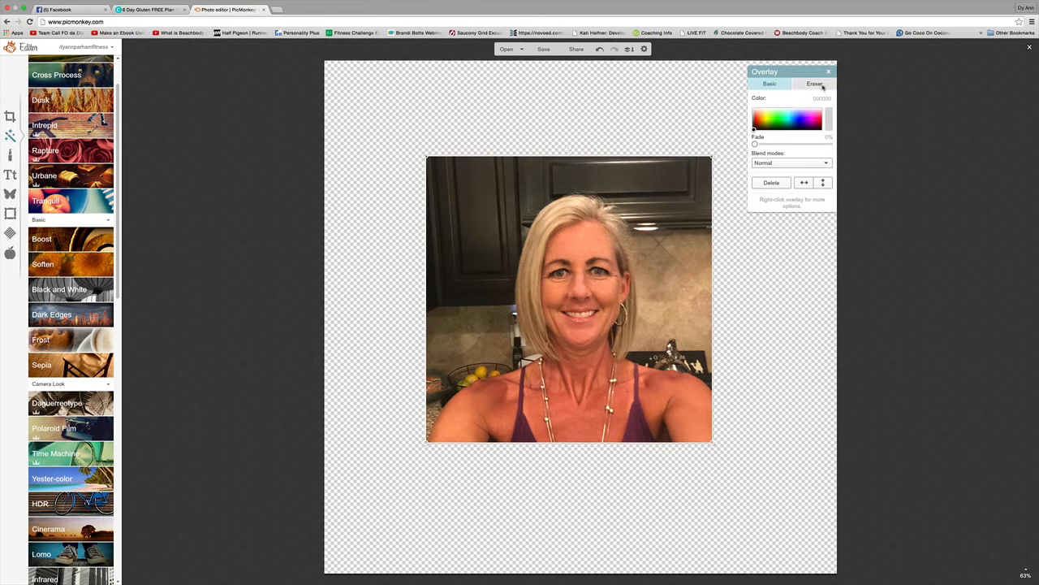
# Switch the selfie overlay to its Eraser and set the eraser size to 80.
pyautogui.click(816, 85)
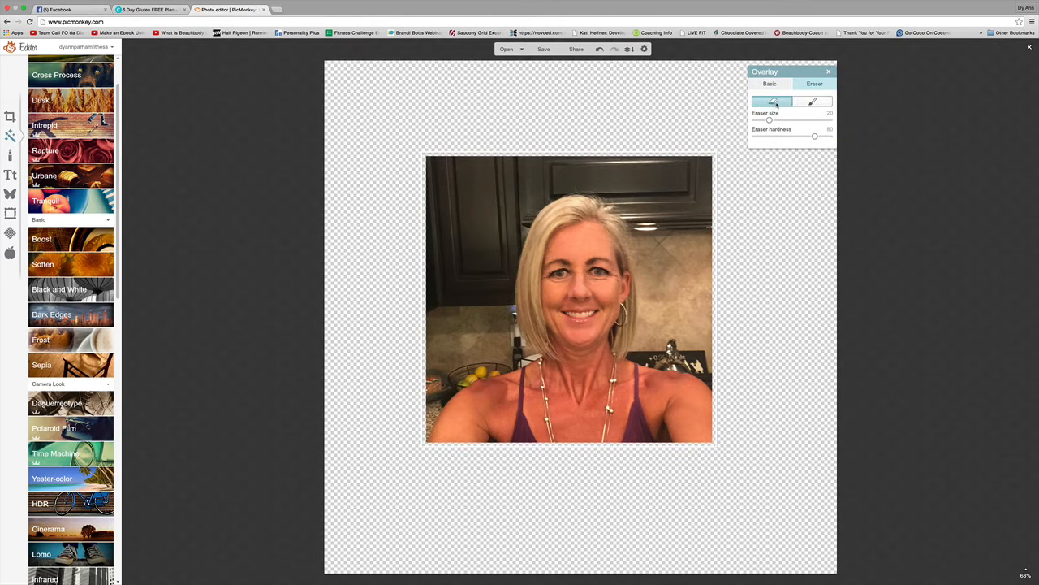
pyautogui.moveTo(777, 122); pyautogui.dragTo(815, 124)
pyautogui.click(363, 119)
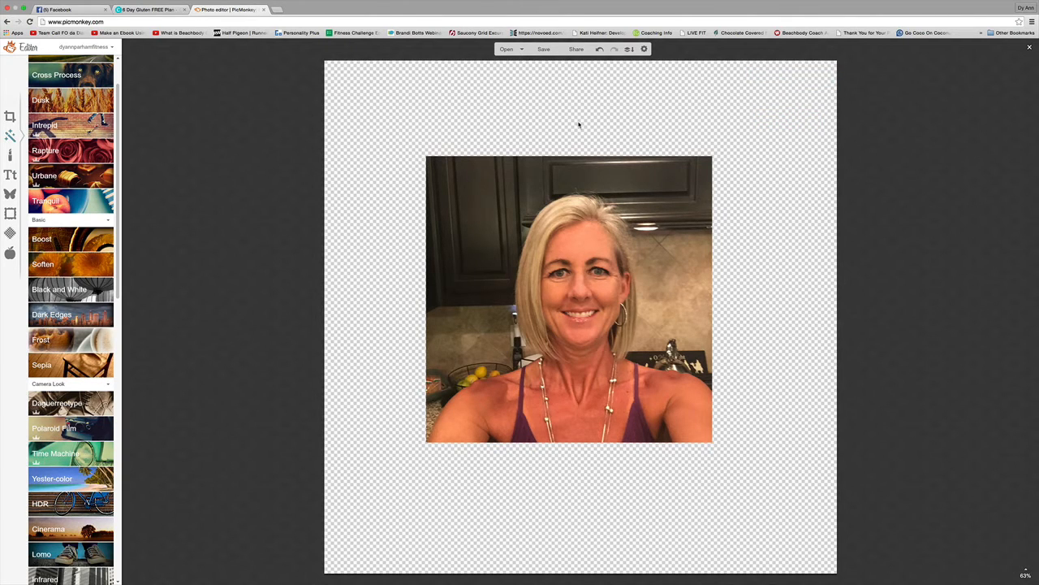
pyautogui.click(691, 174)
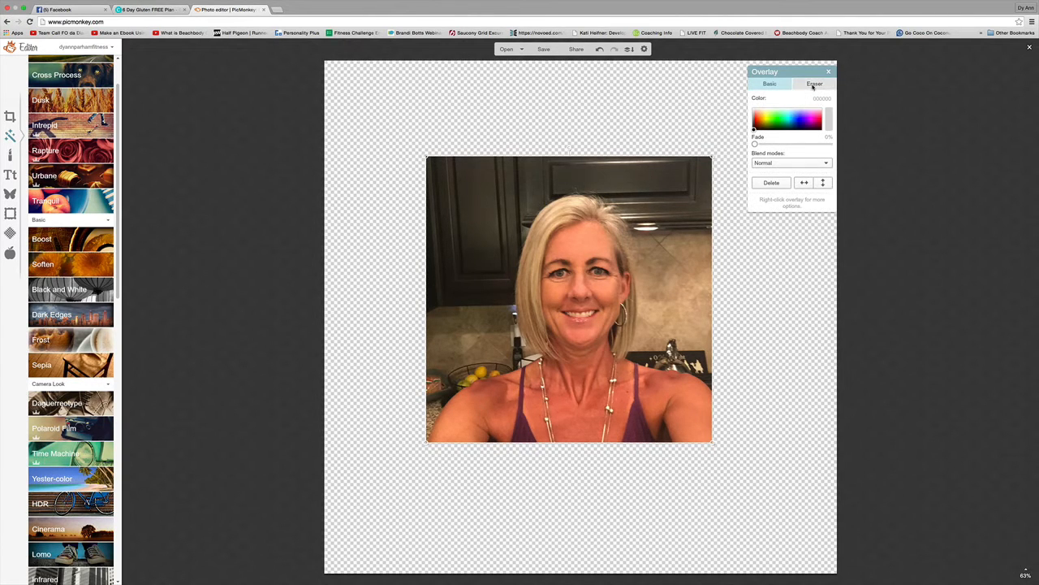
pyautogui.click(814, 84)
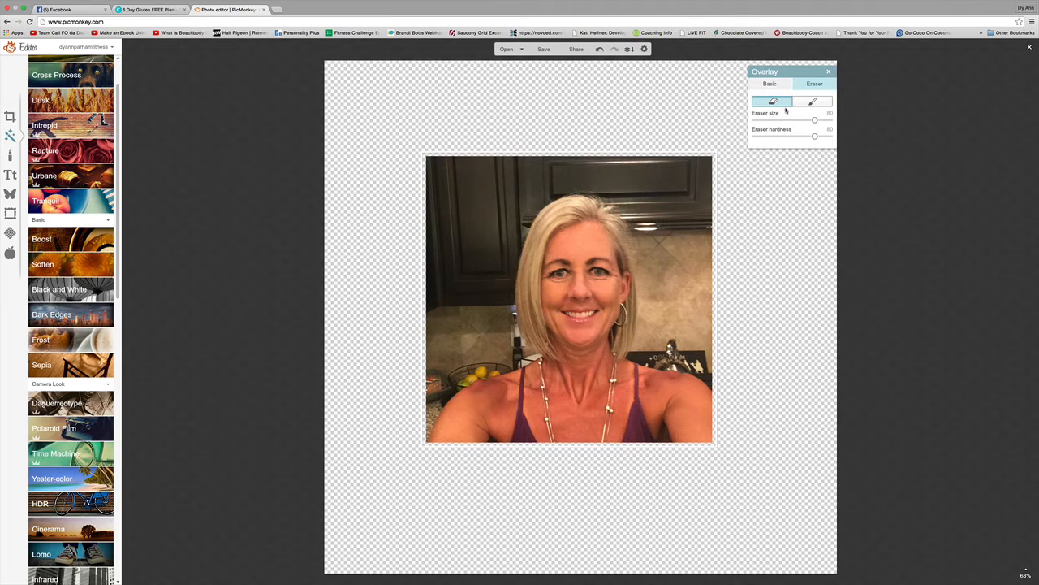
pyautogui.click(815, 120)
# Erase a round patch at the selfie's top-right corner.
pyautogui.click(781, 190)
pyautogui.click(681, 193)
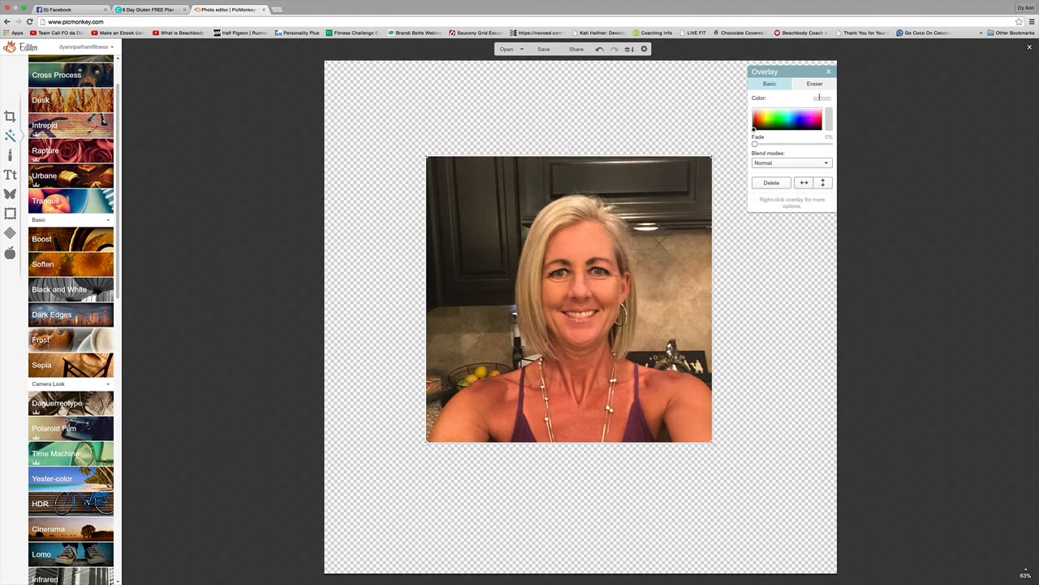
pyautogui.click(815, 83)
pyautogui.moveTo(685, 174)
pyautogui.mouseDown()
pyautogui.moveTo(677, 249)
pyautogui.moveTo(685, 325)
pyautogui.moveTo(722, 361)
pyautogui.moveTo(747, 365)
pyautogui.moveTo(717, 238)
pyautogui.moveTo(681, 185)
pyautogui.moveTo(569, 173)
pyautogui.moveTo(546, 149)
pyautogui.moveTo(442, 157)
pyautogui.moveTo(436, 170)
pyautogui.moveTo(471, 190)
pyautogui.moveTo(442, 244)
pyautogui.moveTo(432, 313)
pyautogui.moveTo(455, 337)
pyautogui.moveTo(428, 354)
pyautogui.moveTo(439, 381)
pyautogui.moveTo(431, 405)
pyautogui.moveTo(460, 326)
pyautogui.moveTo(475, 341)
pyautogui.moveTo(484, 325)
pyautogui.moveTo(473, 338)
pyautogui.moveTo(467, 219)
pyautogui.moveTo(496, 173)
pyautogui.moveTo(523, 198)
pyautogui.moveTo(605, 176)
pyautogui.moveTo(670, 190)
pyautogui.moveTo(697, 306)
pyautogui.moveTo(696, 356)
pyautogui.moveTo(754, 378)
pyautogui.mouseUp()
# Erase the dark kitchen background around the hair and left of the arm, then shrink the eraser.
pyautogui.moveTo(497, 205)
pyautogui.mouseDown()
pyautogui.moveTo(518, 244)
pyautogui.moveTo(518, 197)
pyautogui.moveTo(540, 195)
pyautogui.moveTo(549, 210)
pyautogui.mouseUp()
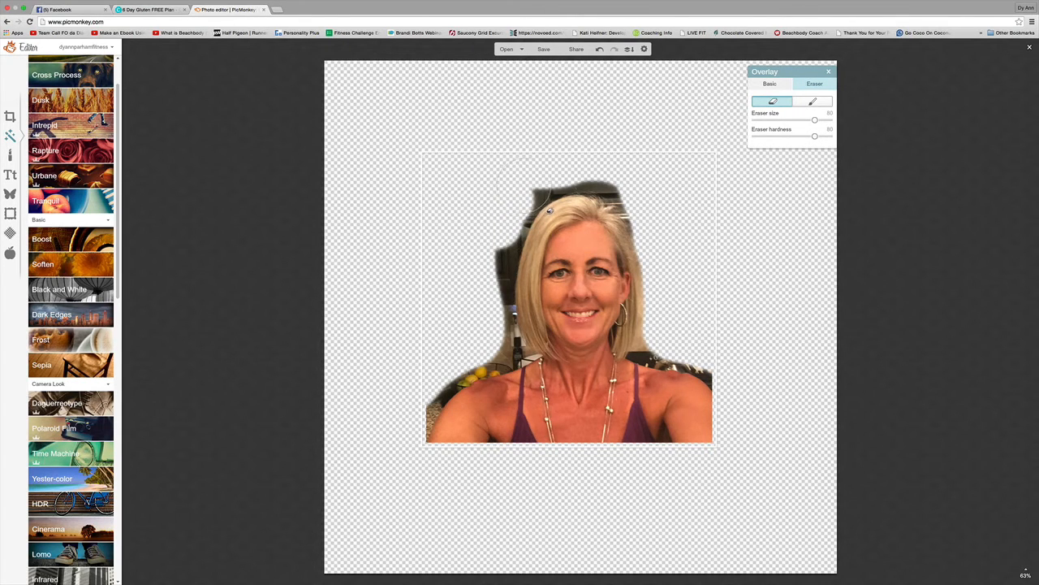
pyautogui.moveTo(550, 213); pyautogui.dragTo(550, 212)
pyautogui.moveTo(573, 197)
pyautogui.mouseDown()
pyautogui.moveTo(616, 187)
pyautogui.moveTo(665, 218)
pyautogui.mouseUp()
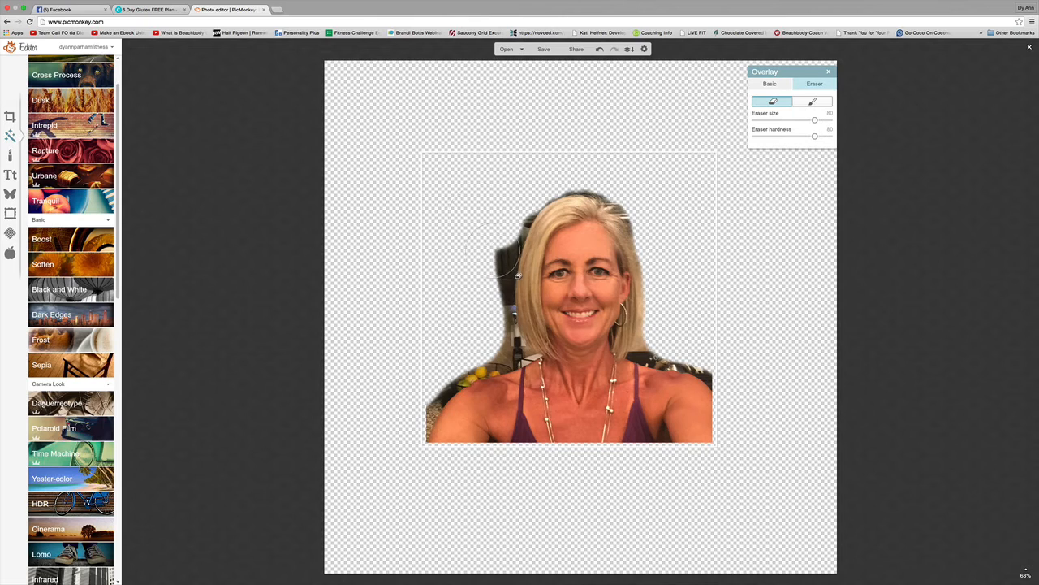
pyautogui.moveTo(517, 276)
pyautogui.mouseDown()
pyautogui.moveTo(521, 240)
pyautogui.moveTo(522, 259)
pyautogui.moveTo(497, 260)
pyautogui.moveTo(508, 300)
pyautogui.moveTo(465, 394)
pyautogui.moveTo(445, 406)
pyautogui.mouseUp()
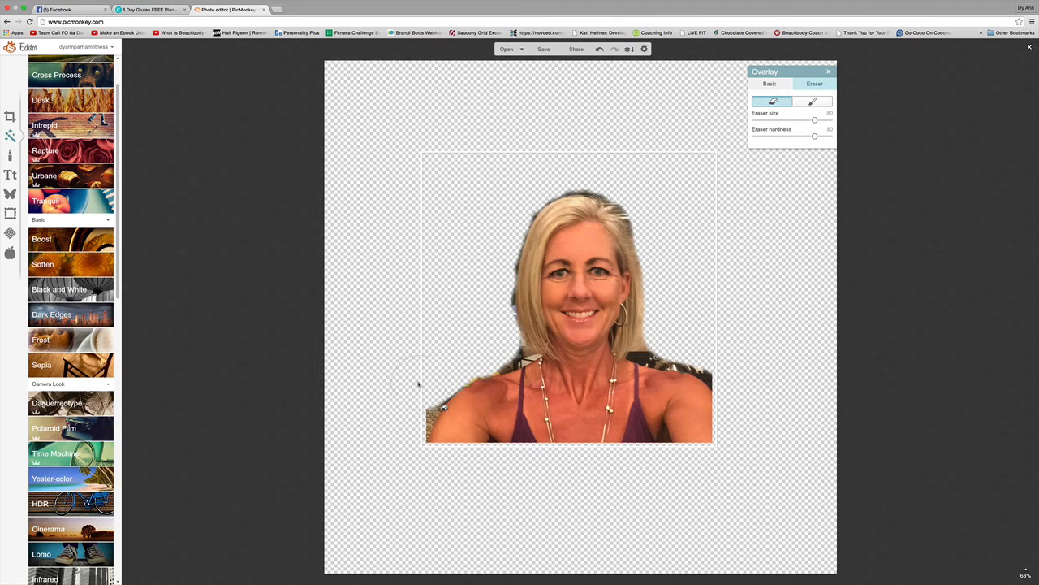
pyautogui.click(413, 405)
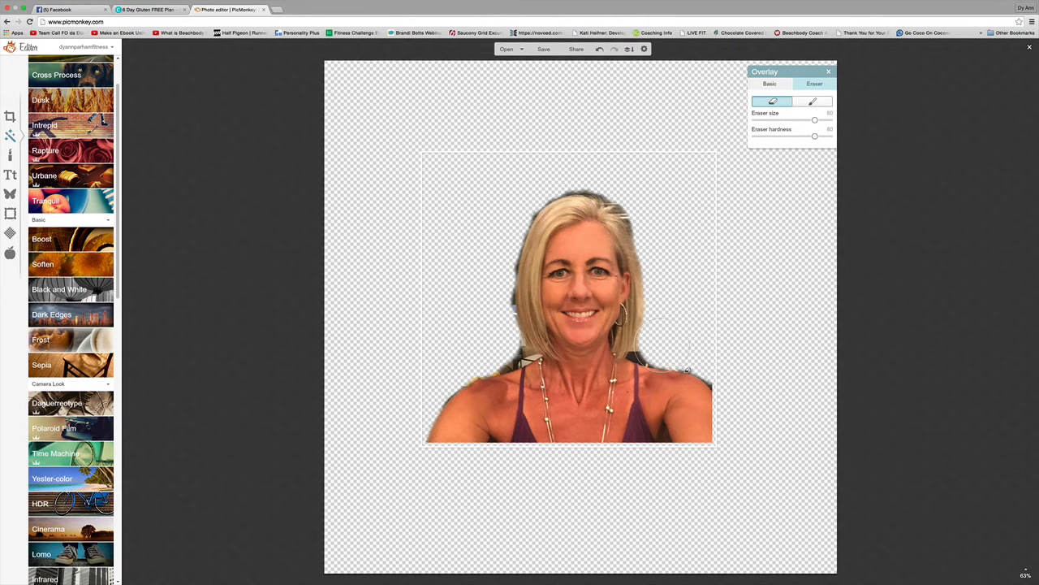
pyautogui.moveTo(815, 120); pyautogui.dragTo(802, 120)
# Enlarge the cut-out selfie on the canvas and zoom the view to 111%.
pyautogui.click(811, 561)
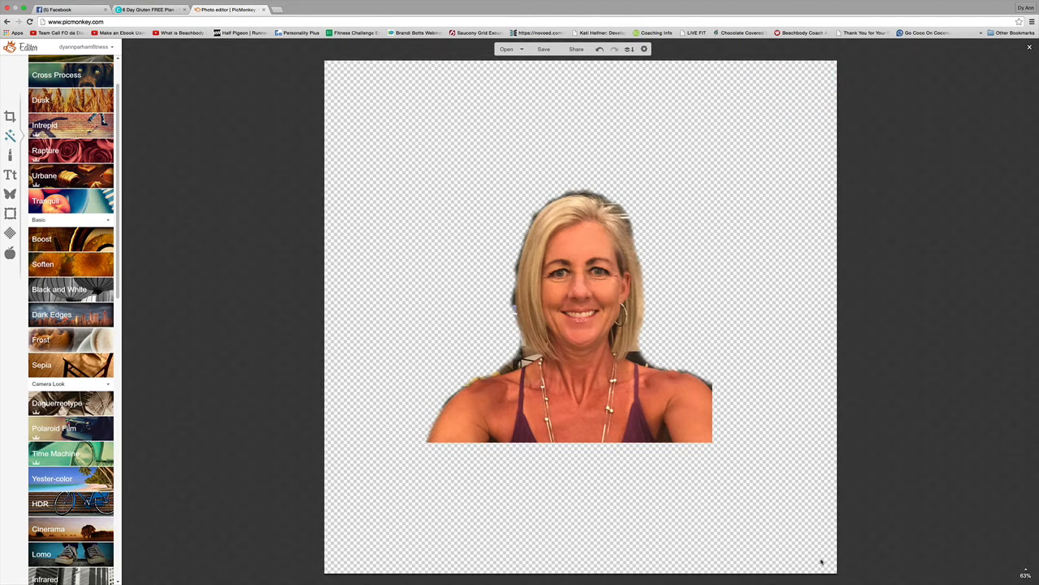
pyautogui.click(663, 414)
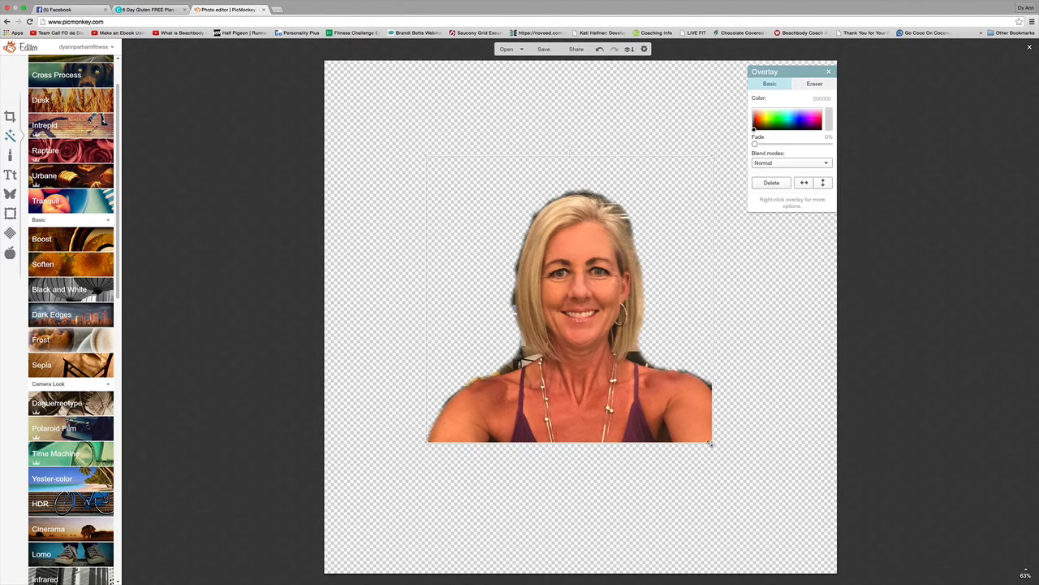
pyautogui.moveTo(711, 443); pyautogui.dragTo(759, 489)
pyautogui.moveTo(421, 153); pyautogui.dragTo(385, 116)
pyautogui.click(798, 342)
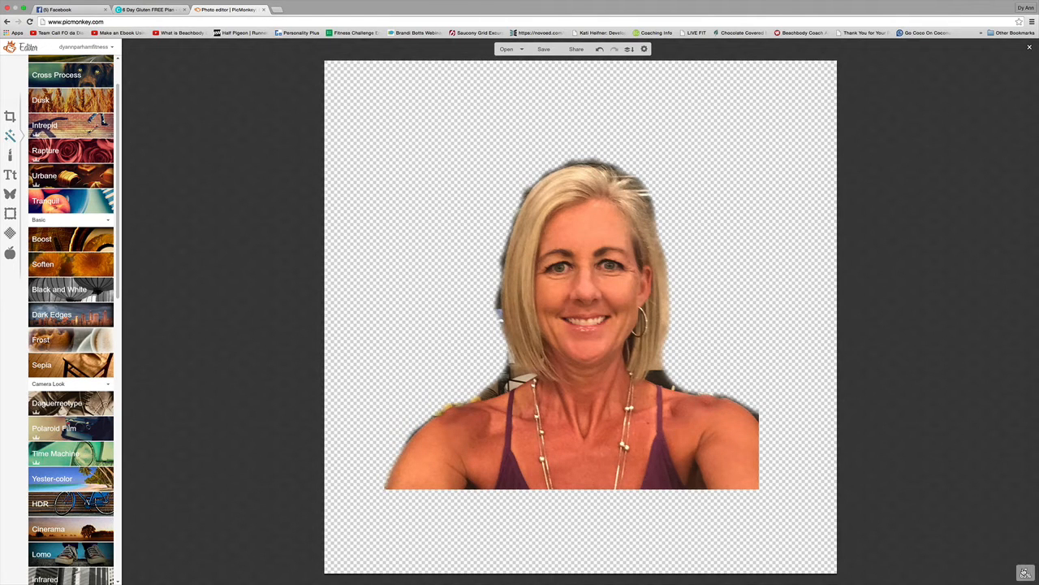
pyautogui.moveTo(1025, 572)
pyautogui.moveTo(1026, 549); pyautogui.dragTo(1026, 545)
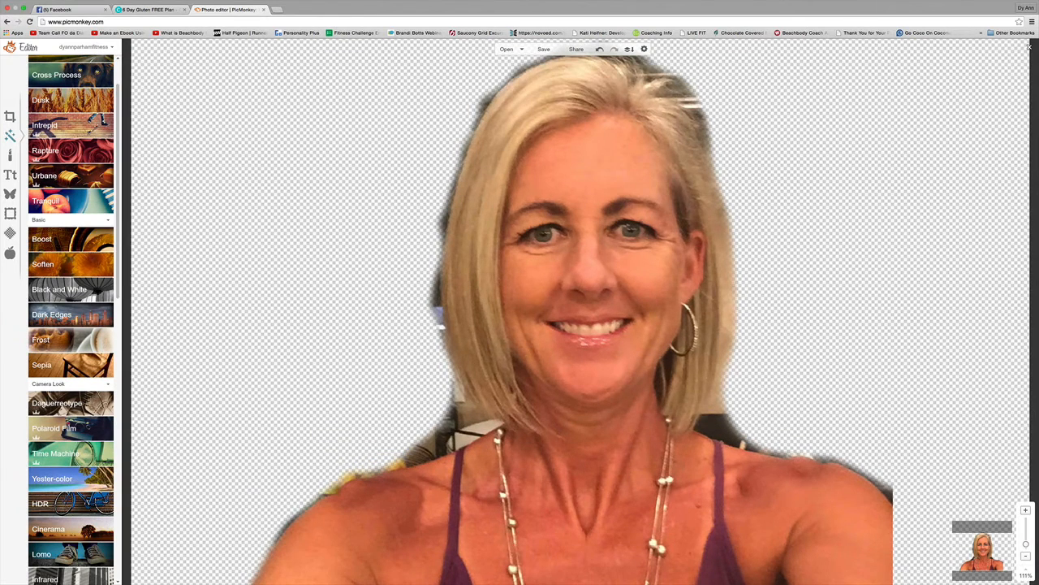
# Set the overlay eraser to size 33 and erase dark hair fragments beside the neck and right shoulder.
pyautogui.click(765, 414)
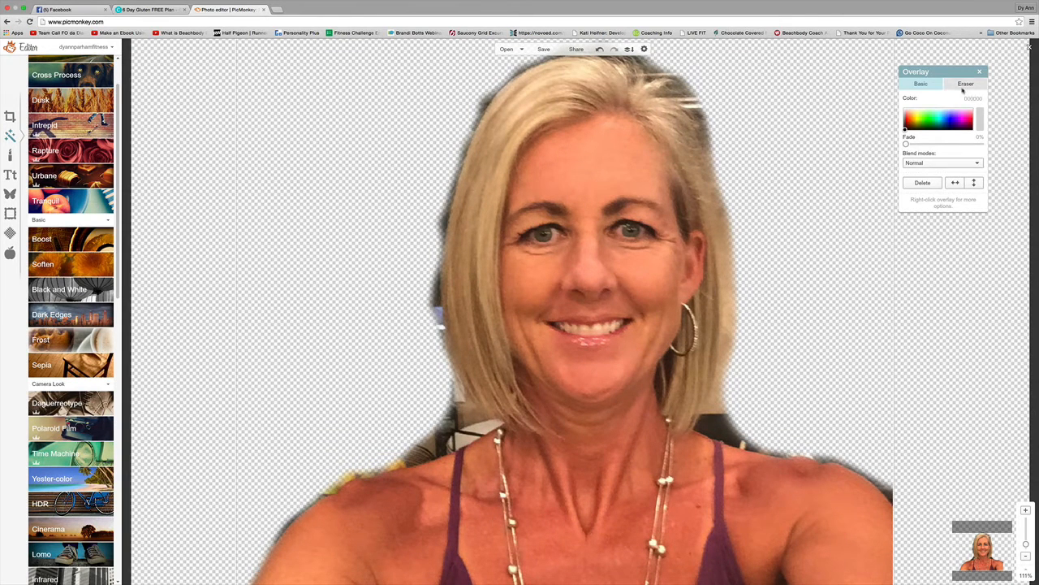
pyautogui.click(964, 86)
pyautogui.moveTo(953, 120); pyautogui.dragTo(924, 120)
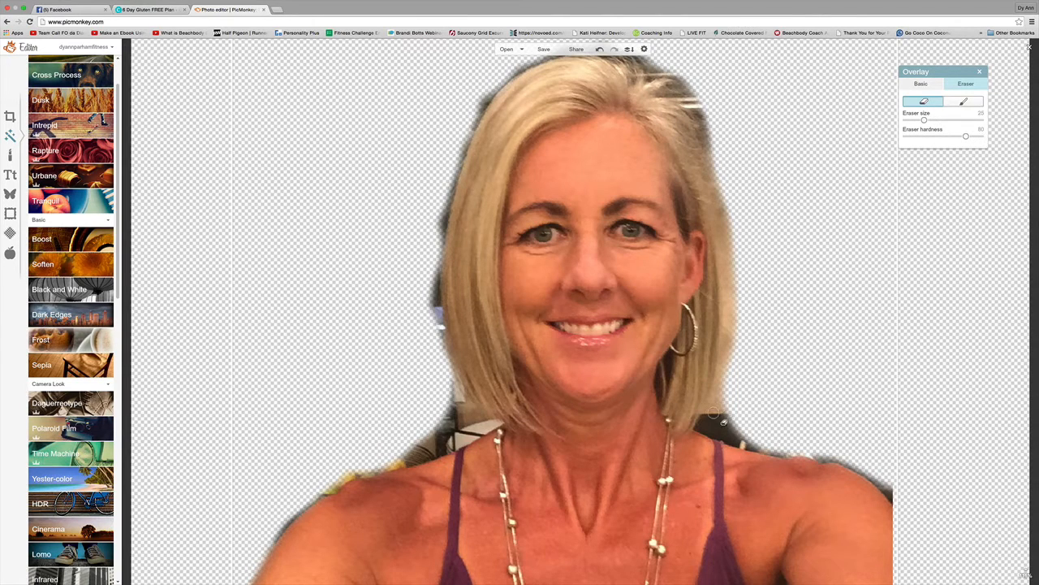
pyautogui.moveTo(925, 118); pyautogui.dragTo(930, 119)
pyautogui.moveTo(740, 399); pyautogui.dragTo(734, 407)
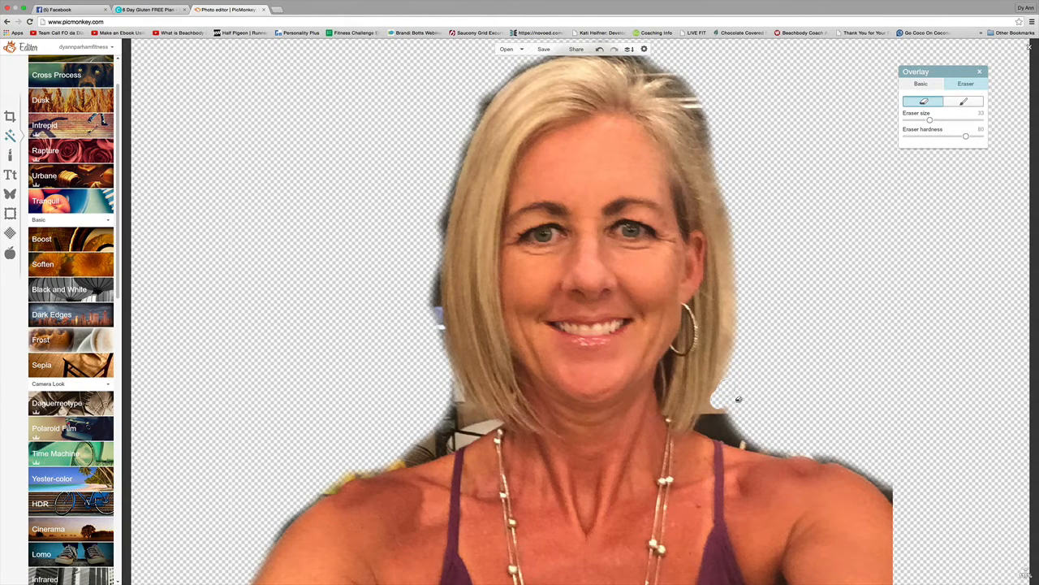
pyautogui.moveTo(729, 410)
pyautogui.mouseDown()
pyautogui.moveTo(719, 435)
pyautogui.moveTo(755, 449)
pyautogui.moveTo(744, 449)
pyautogui.mouseUp()
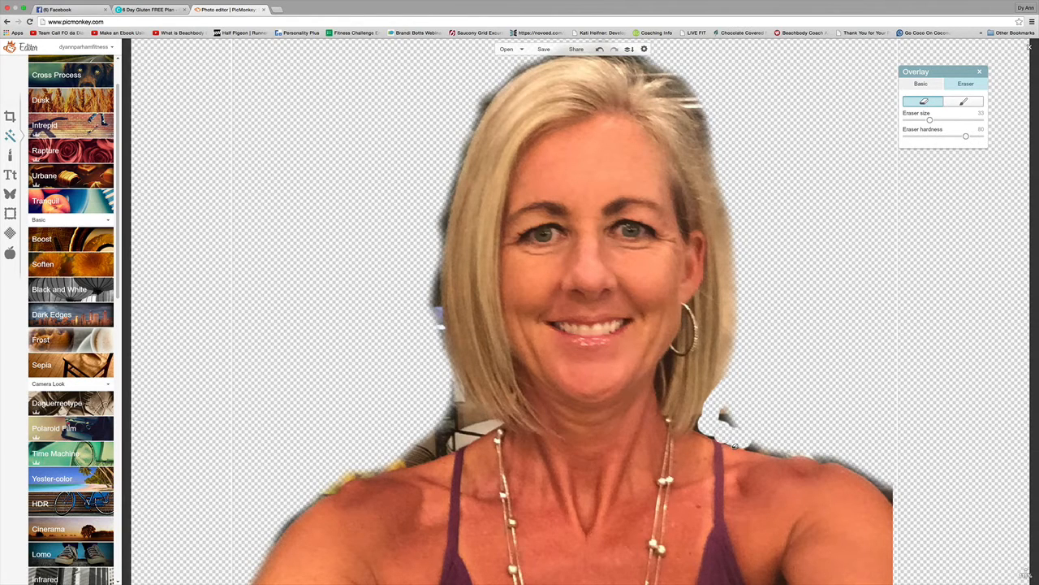
pyautogui.moveTo(729, 443); pyautogui.dragTo(726, 442)
pyautogui.moveTo(715, 438)
pyautogui.mouseDown()
pyautogui.moveTo(905, 501)
pyautogui.moveTo(901, 511)
pyautogui.mouseUp()
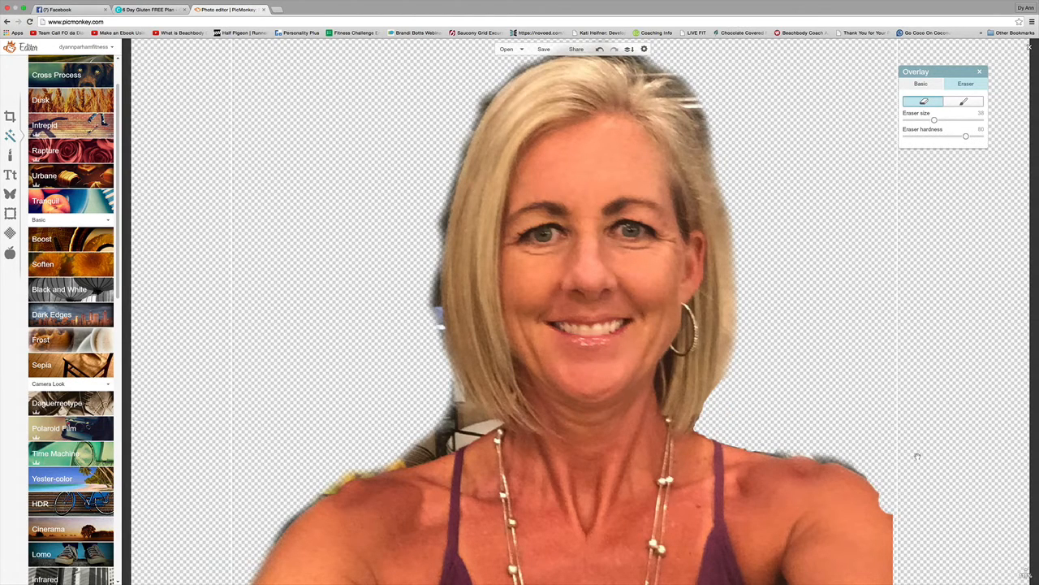
# Restore part of the shoulder notch, then erase the bottom shoulder edge at 194% with size 19.
pyautogui.click(962, 103)
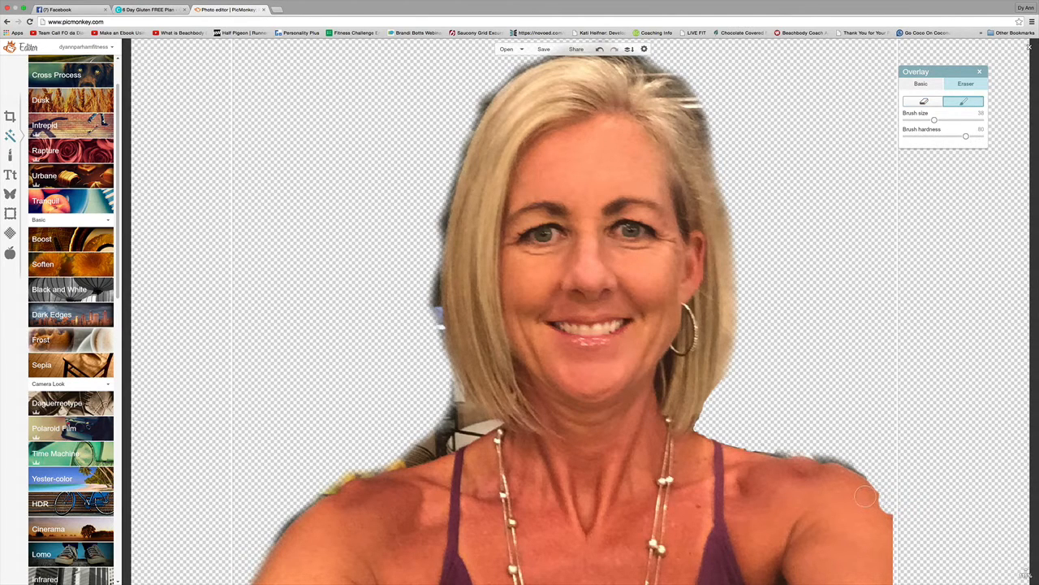
pyautogui.moveTo(866, 495); pyautogui.dragTo(874, 501)
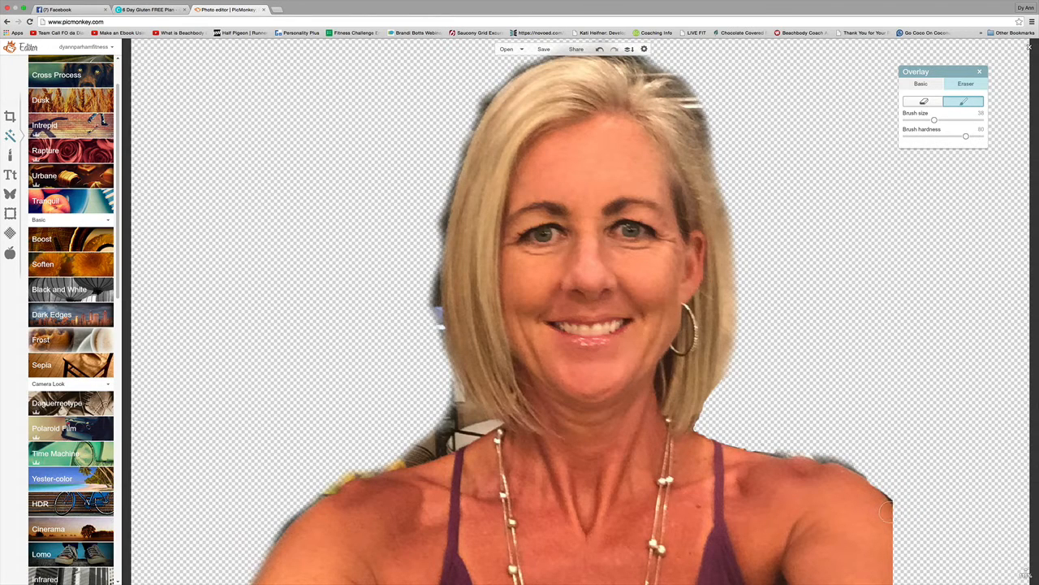
pyautogui.click(923, 101)
pyautogui.moveTo(931, 122); pyautogui.dragTo(923, 121)
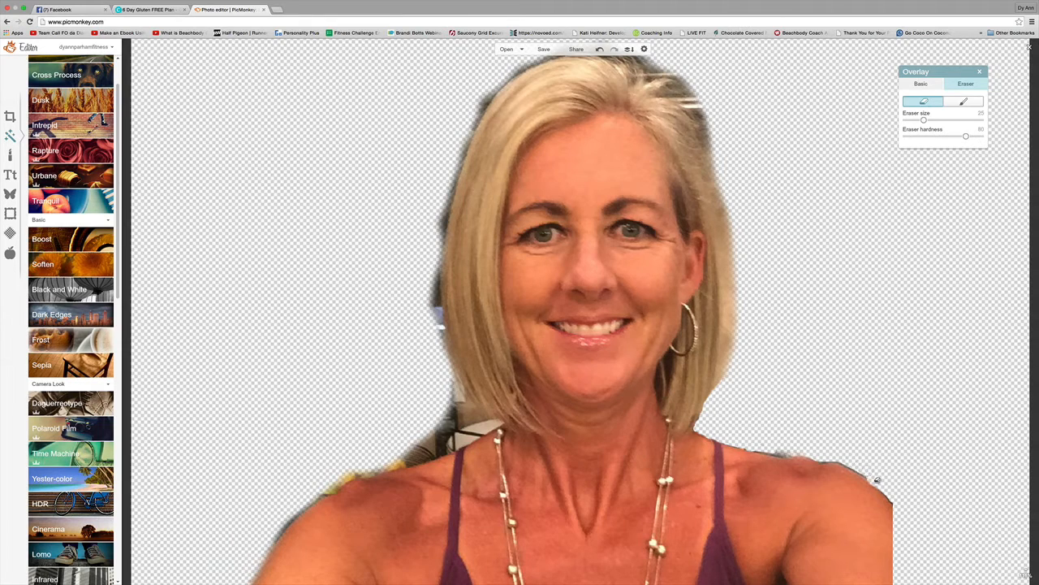
pyautogui.moveTo(927, 120); pyautogui.dragTo(919, 120)
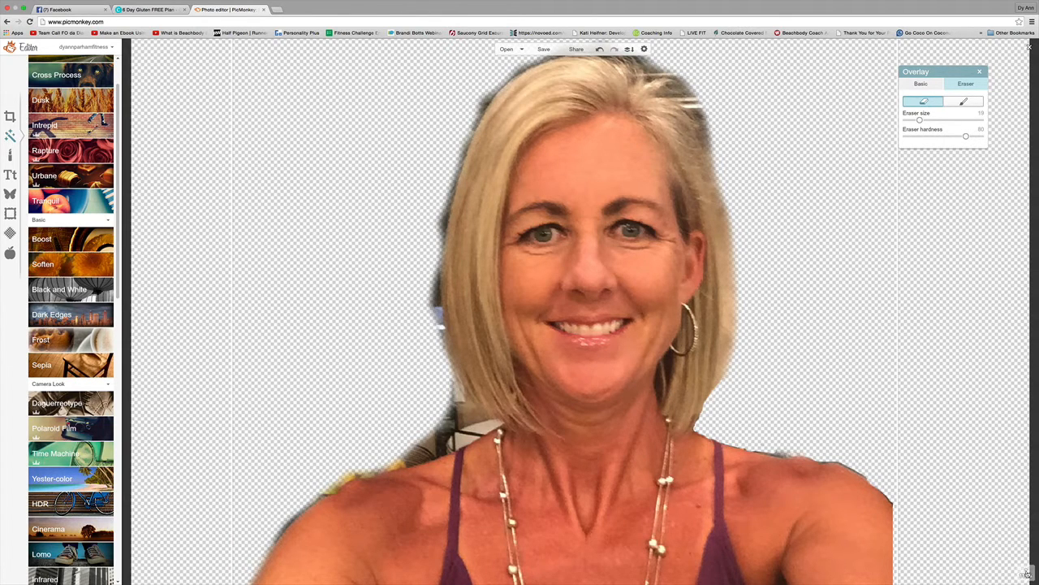
pyautogui.moveTo(1022, 559)
pyautogui.moveTo(1025, 549); pyautogui.dragTo(1025, 541)
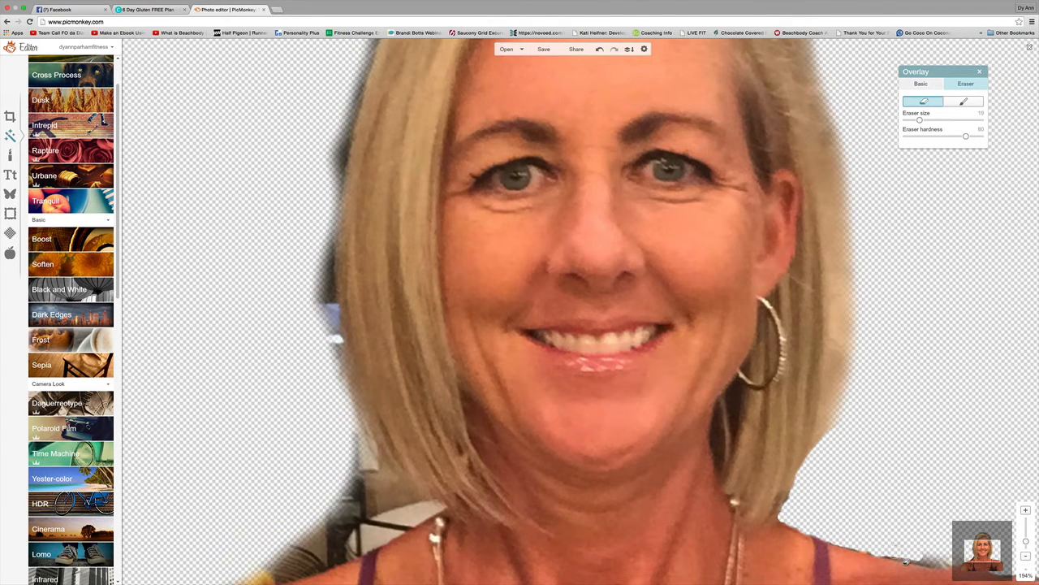
pyautogui.moveTo(902, 561)
pyautogui.mouseDown()
pyautogui.moveTo(945, 566)
pyautogui.moveTo(857, 548)
pyautogui.mouseUp()
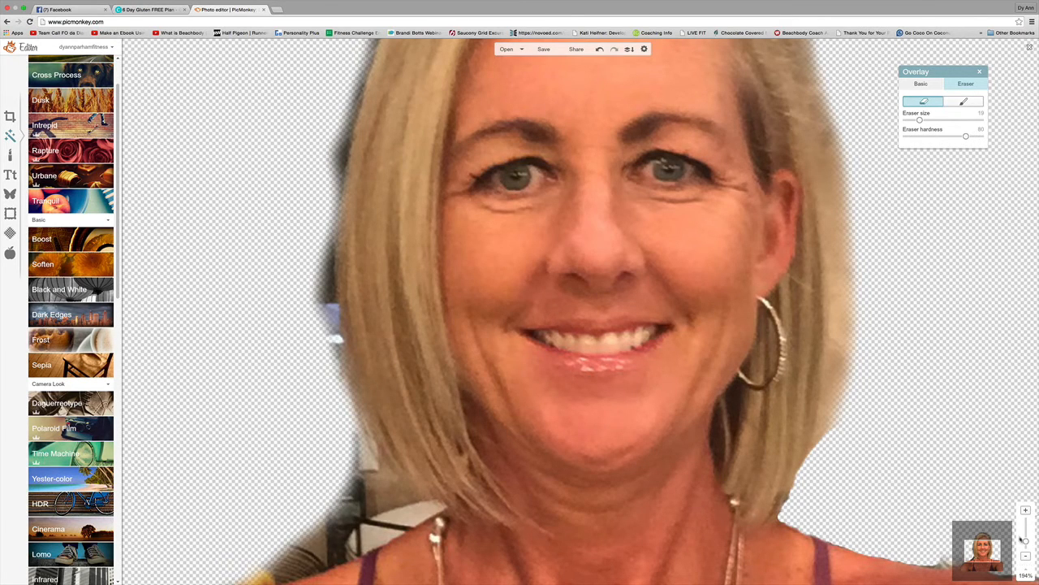
pyautogui.moveTo(1026, 542); pyautogui.dragTo(1026, 542)
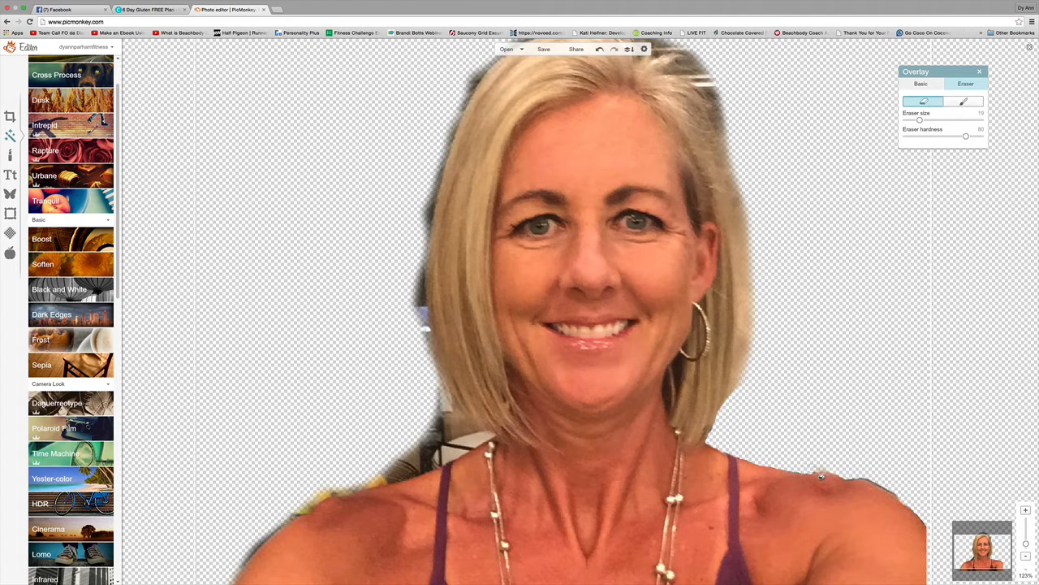
# Erase the dark background beside the left shoulder and along the left hair edge.
pyautogui.moveTo(418, 445)
pyautogui.mouseDown()
pyautogui.moveTo(459, 447)
pyautogui.moveTo(447, 429)
pyautogui.mouseUp()
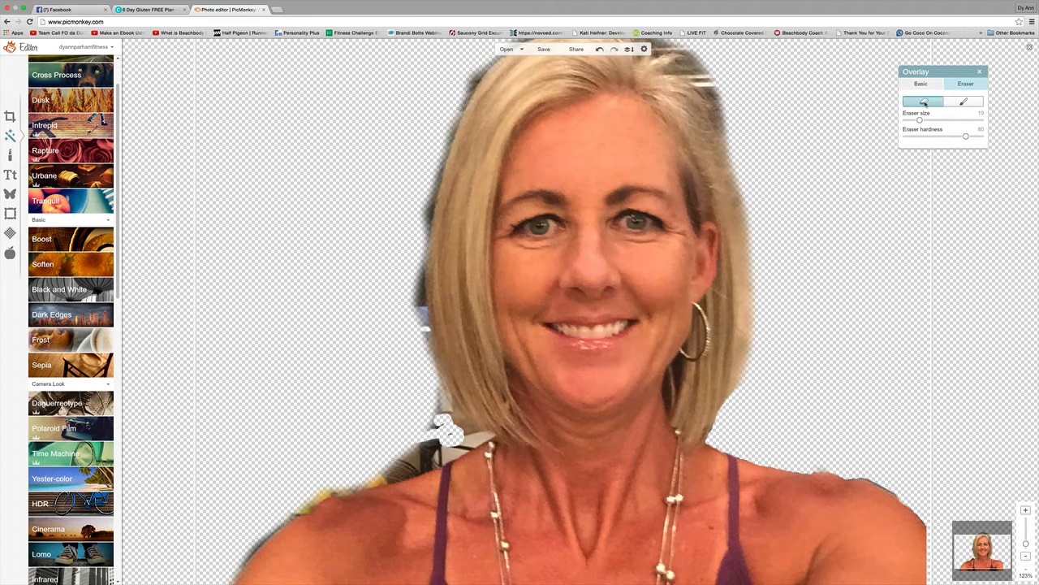
pyautogui.moveTo(920, 120); pyautogui.dragTo(932, 120)
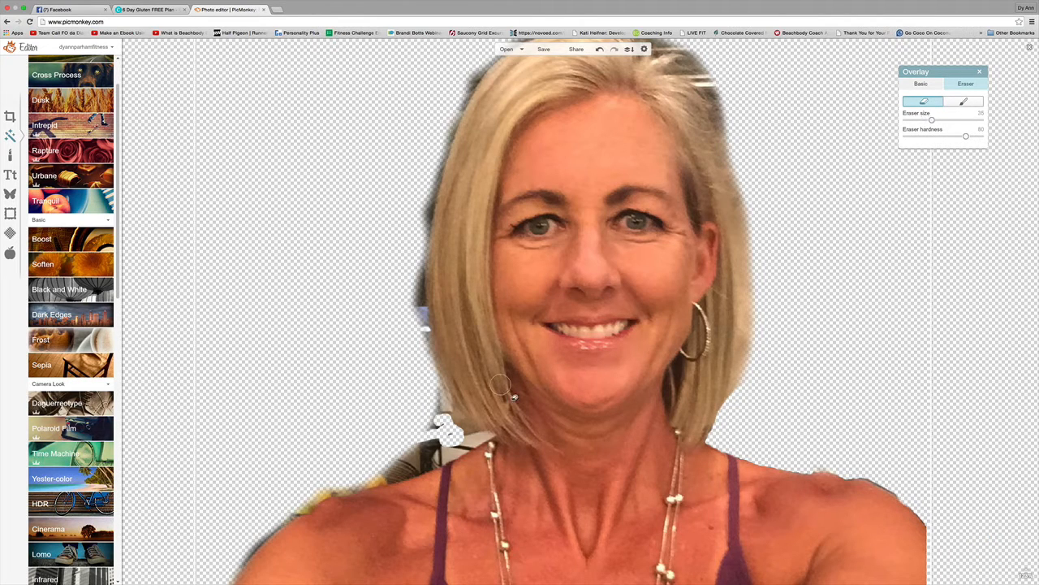
pyautogui.moveTo(400, 470)
pyautogui.mouseDown()
pyautogui.moveTo(388, 489)
pyautogui.moveTo(445, 461)
pyautogui.moveTo(416, 446)
pyautogui.moveTo(426, 462)
pyautogui.moveTo(437, 443)
pyautogui.moveTo(428, 421)
pyautogui.mouseUp()
pyautogui.moveTo(428, 276)
pyautogui.mouseDown()
pyautogui.moveTo(432, 348)
pyautogui.moveTo(427, 218)
pyautogui.mouseUp()
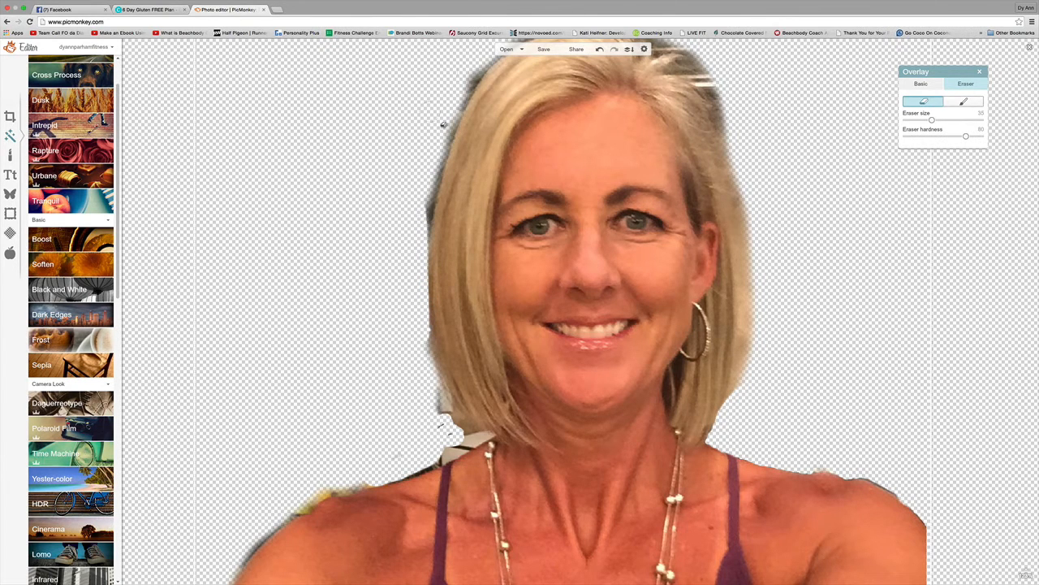
pyautogui.moveTo(492, 78)
pyautogui.mouseDown()
pyautogui.moveTo(448, 176)
pyautogui.moveTo(431, 186)
pyautogui.moveTo(447, 176)
pyautogui.moveTo(432, 209)
pyautogui.mouseUp()
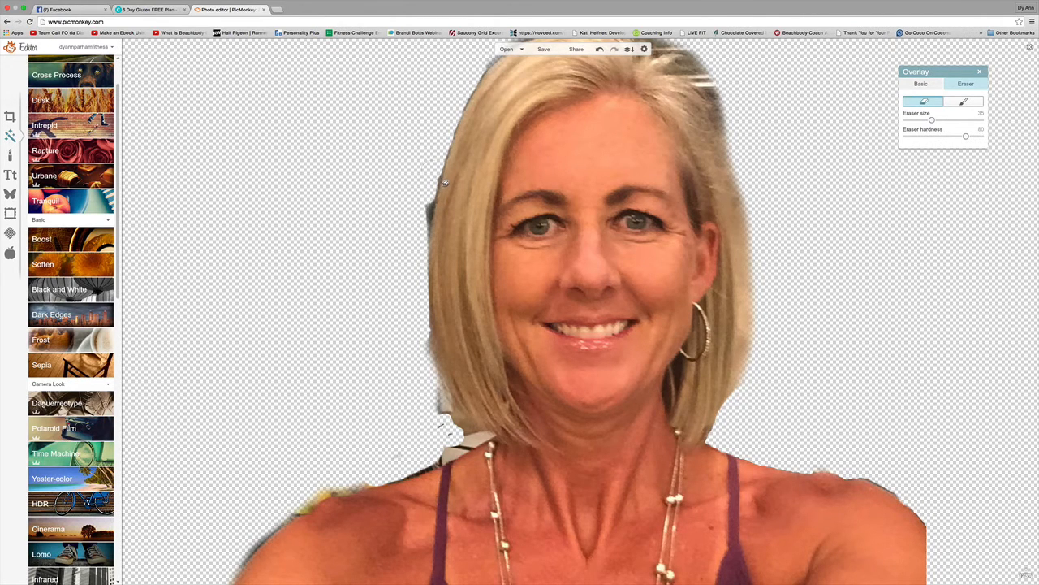
pyautogui.moveTo(442, 189)
pyautogui.mouseDown()
pyautogui.moveTo(432, 242)
pyautogui.moveTo(438, 210)
pyautogui.moveTo(433, 238)
pyautogui.moveTo(428, 209)
pyautogui.moveTo(448, 142)
pyautogui.moveTo(425, 293)
pyautogui.mouseUp()
pyautogui.moveTo(432, 337)
pyautogui.mouseDown()
pyautogui.moveTo(442, 409)
pyautogui.moveTo(491, 446)
pyautogui.moveTo(448, 469)
pyautogui.moveTo(478, 456)
pyautogui.moveTo(436, 432)
pyautogui.mouseUp()
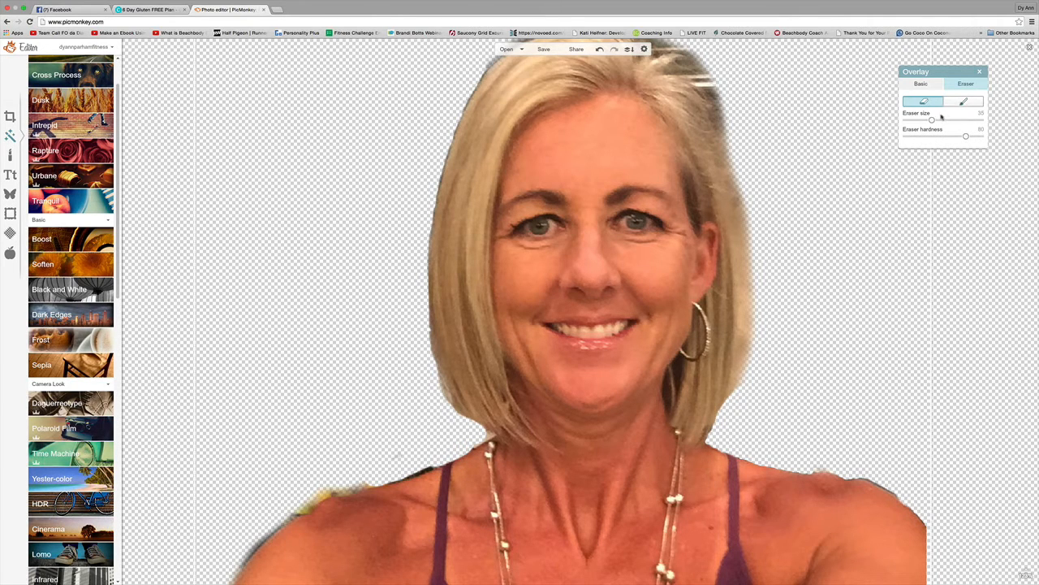
# Erase the dark fringe along the left shoulder edge using eraser sizes 18 and 26.
pyautogui.moveTo(932, 119); pyautogui.dragTo(918, 120)
pyautogui.moveTo(421, 483); pyautogui.dragTo(433, 479)
pyautogui.moveTo(916, 120); pyautogui.dragTo(925, 121)
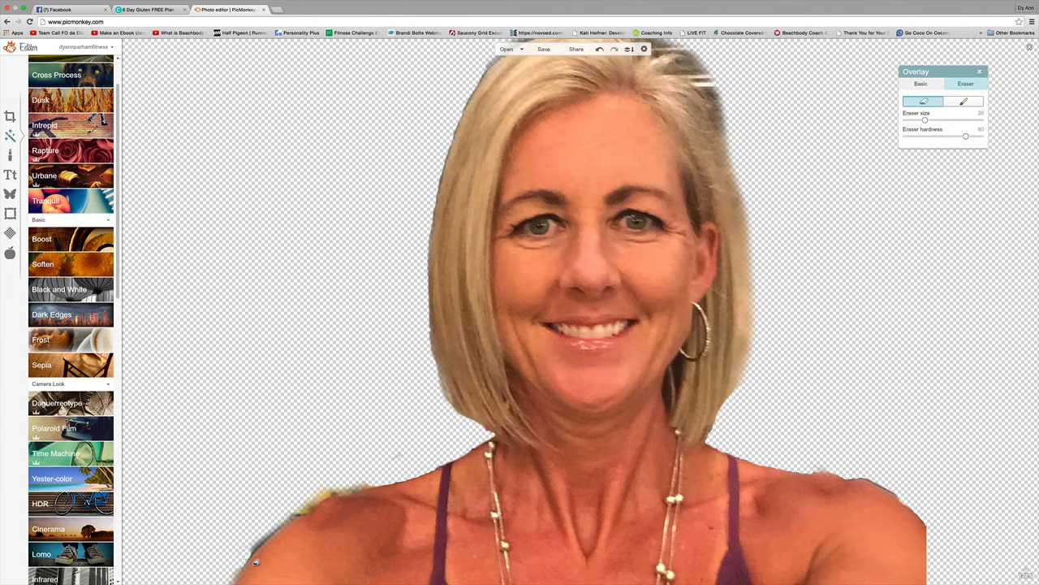
pyautogui.moveTo(260, 557); pyautogui.dragTo(285, 538)
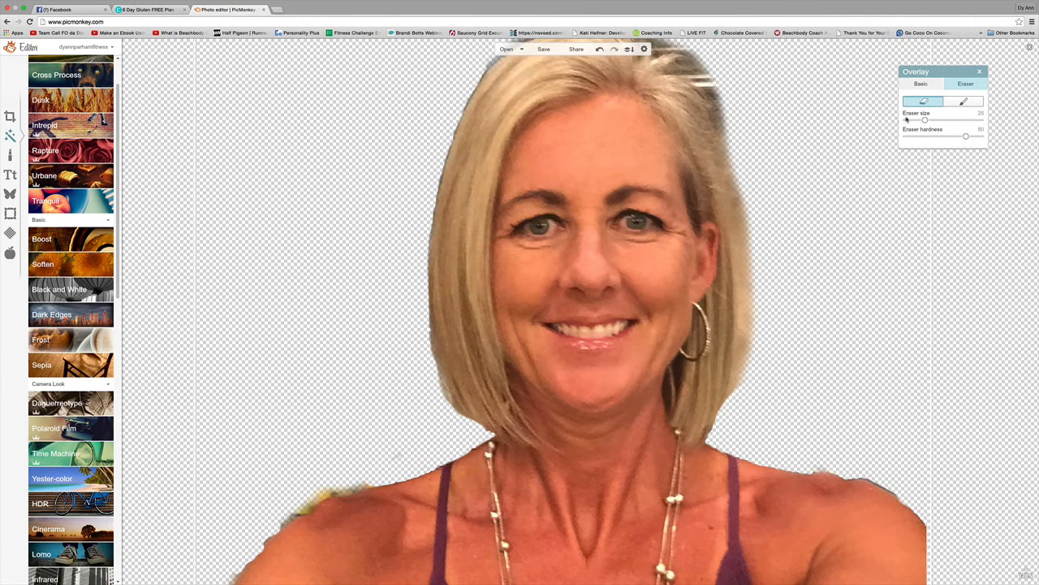
pyautogui.click(963, 102)
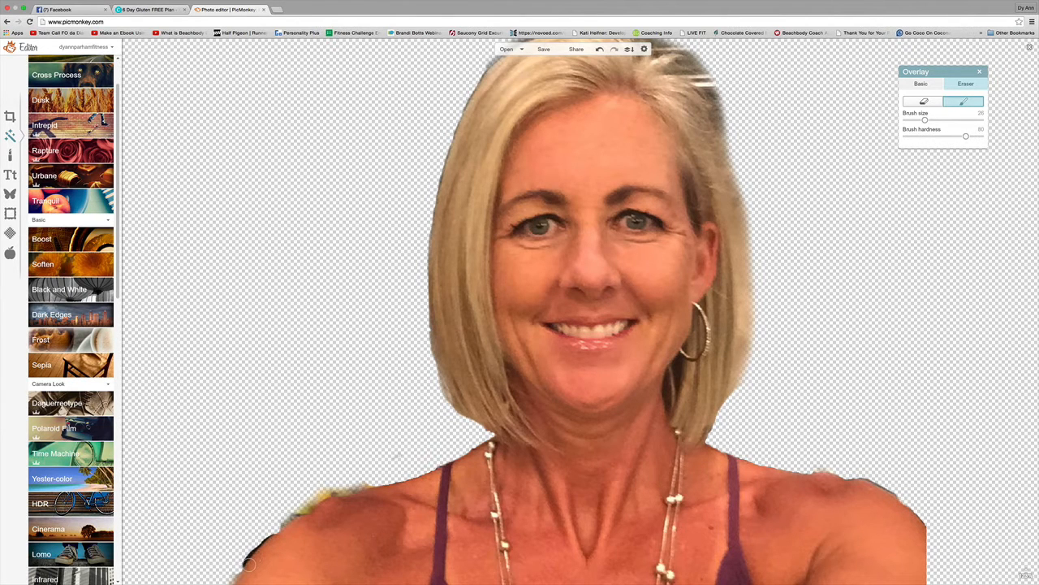
# Erase the dark speck and yellowish fringe on the left shoulder with size 19, then zoom to 63%.
pyautogui.moveTo(251, 576)
pyautogui.click(923, 102)
pyautogui.moveTo(925, 120); pyautogui.dragTo(919, 121)
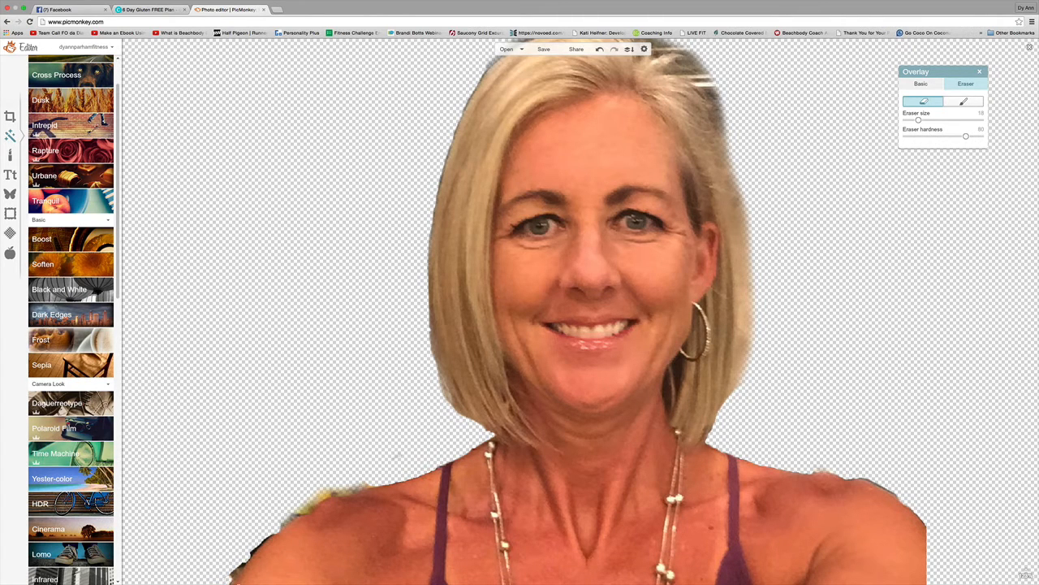
pyautogui.click(271, 549)
pyautogui.moveTo(348, 499); pyautogui.dragTo(289, 532)
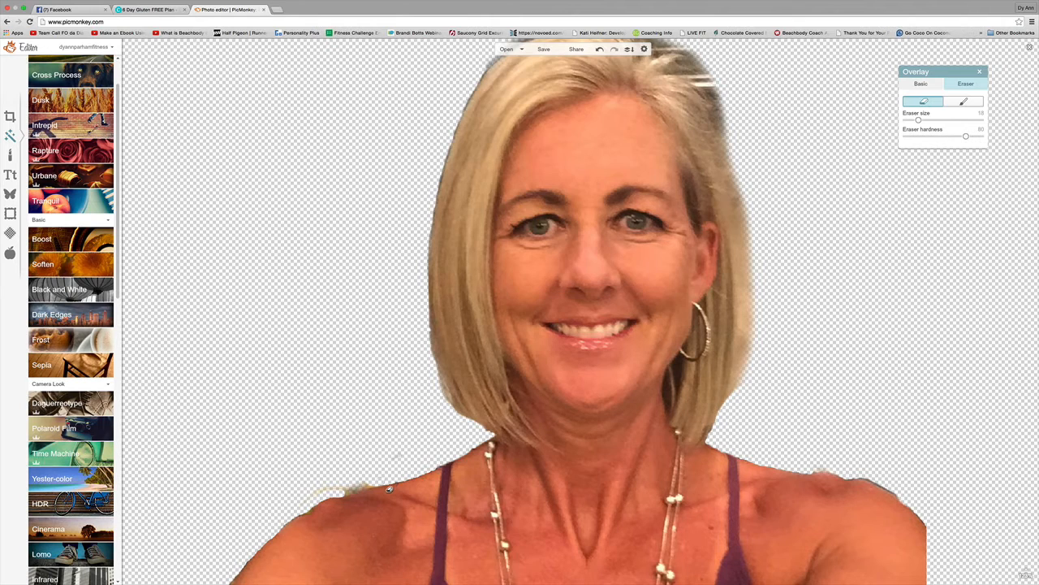
pyautogui.moveTo(384, 491)
pyautogui.mouseDown()
pyautogui.moveTo(349, 502)
pyautogui.moveTo(294, 494)
pyautogui.mouseUp()
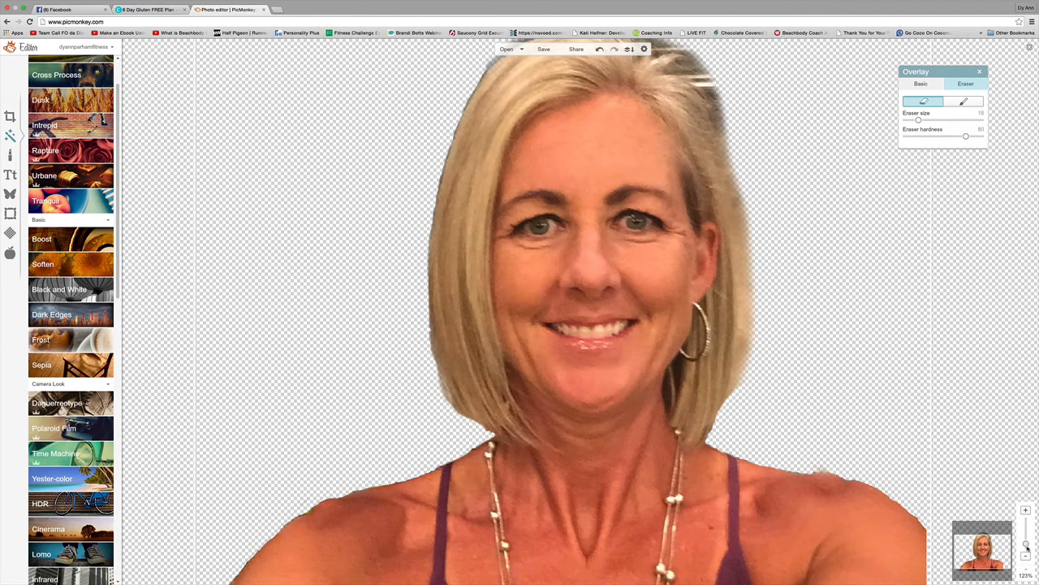
pyautogui.click(1027, 549)
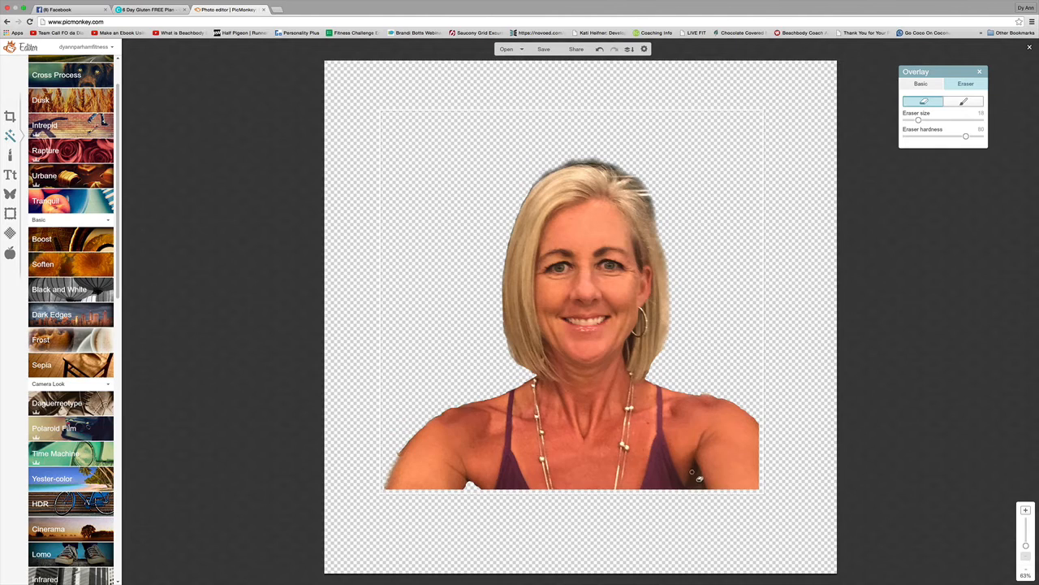
# Erase the thin strip and white gap along the right shoulder edge, leaving eraser size 33.
pyautogui.moveTo(696, 466); pyautogui.dragTo(695, 481)
pyautogui.moveTo(919, 120); pyautogui.dragTo(933, 120)
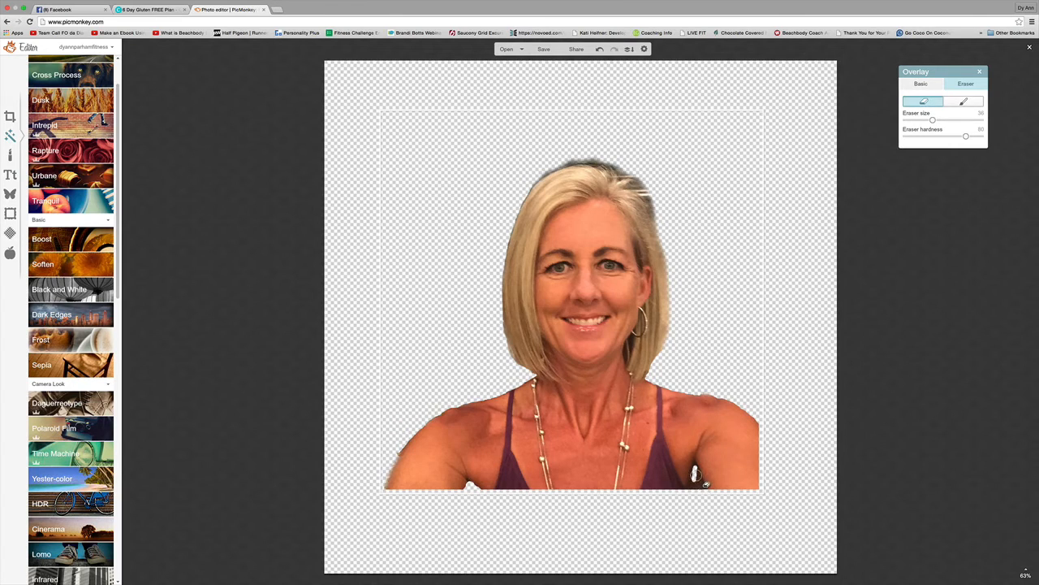
pyautogui.moveTo(696, 473); pyautogui.dragTo(697, 474)
pyautogui.moveTo(708, 483); pyautogui.dragTo(706, 484)
pyautogui.moveTo(708, 484); pyautogui.dragTo(717, 509)
pyautogui.moveTo(933, 120); pyautogui.dragTo(923, 122)
pyautogui.moveTo(921, 120); pyautogui.dragTo(929, 120)
# Adjust the zoom to bring the whole cut-out portrait into view.
pyautogui.moveTo(1027, 567)
pyautogui.moveTo(1026, 550); pyautogui.dragTo(1026, 542)
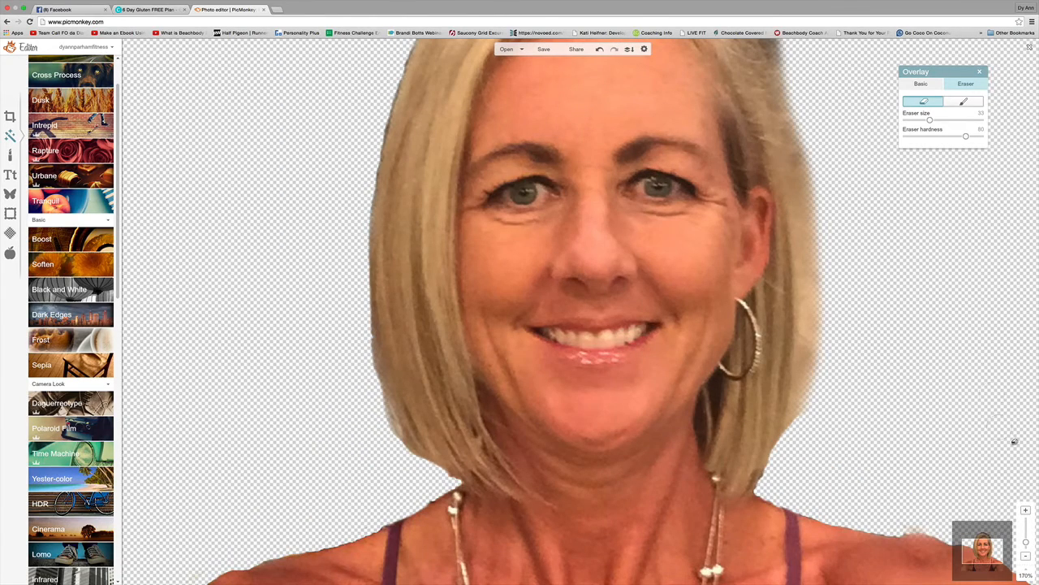
pyautogui.click(1026, 557)
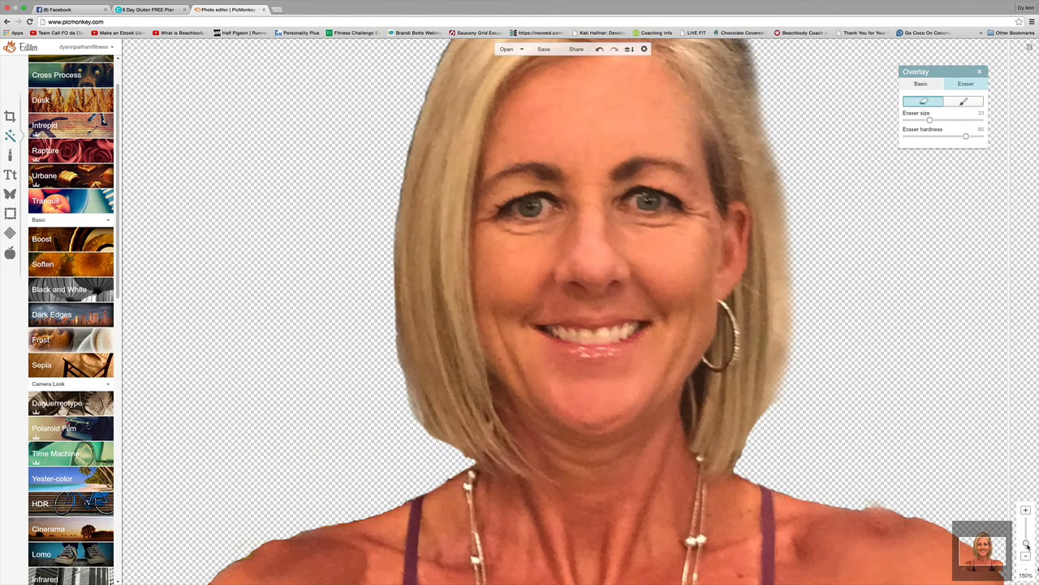
pyautogui.moveTo(1027, 544); pyautogui.dragTo(1026, 553)
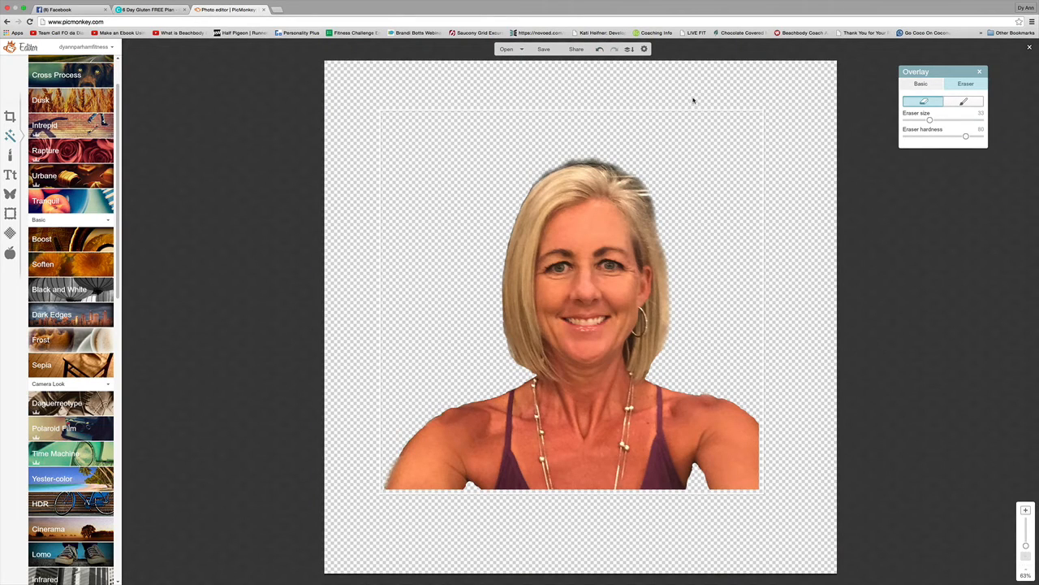
# Move the cut-out portrait overlay lower on the canvas.
pyautogui.click(959, 208)
pyautogui.click(680, 198)
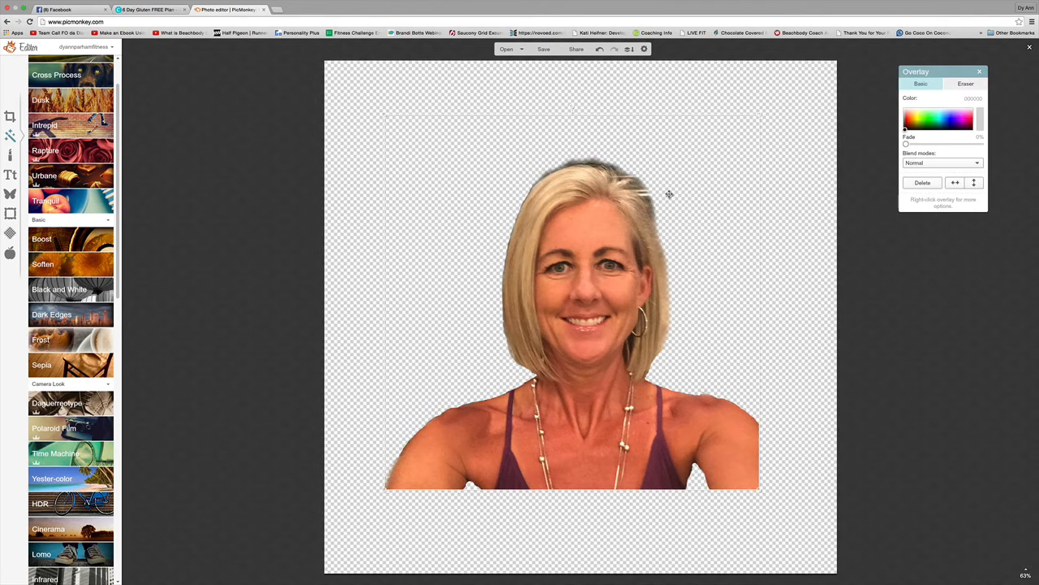
pyautogui.moveTo(680, 165); pyautogui.dragTo(695, 293)
# Zoom in to 182% and erase the dark halo along the top of the hair.
pyautogui.moveTo(1026, 571)
pyautogui.moveTo(1025, 547); pyautogui.dragTo(1026, 542)
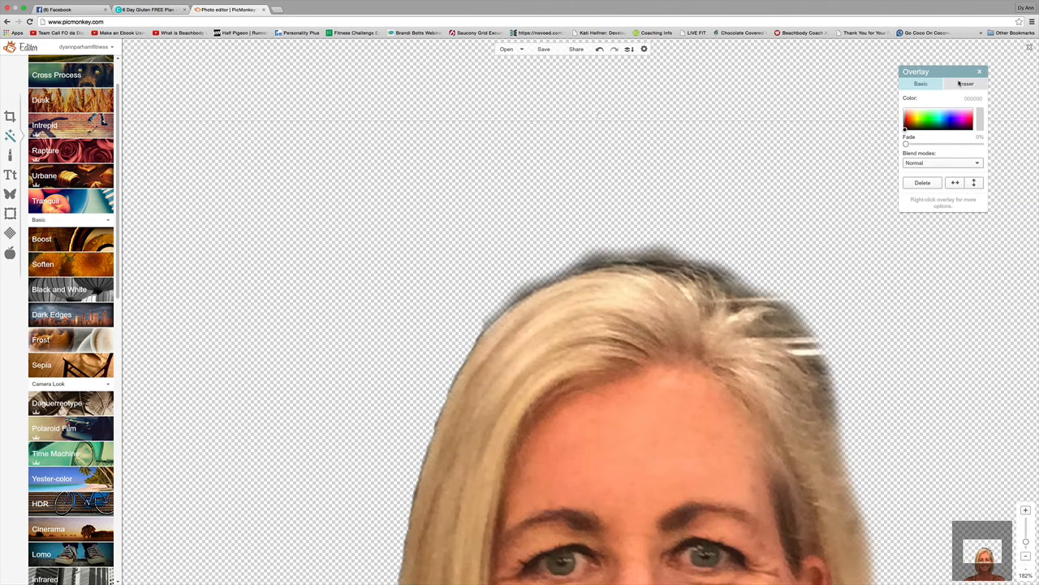
pyautogui.click(960, 84)
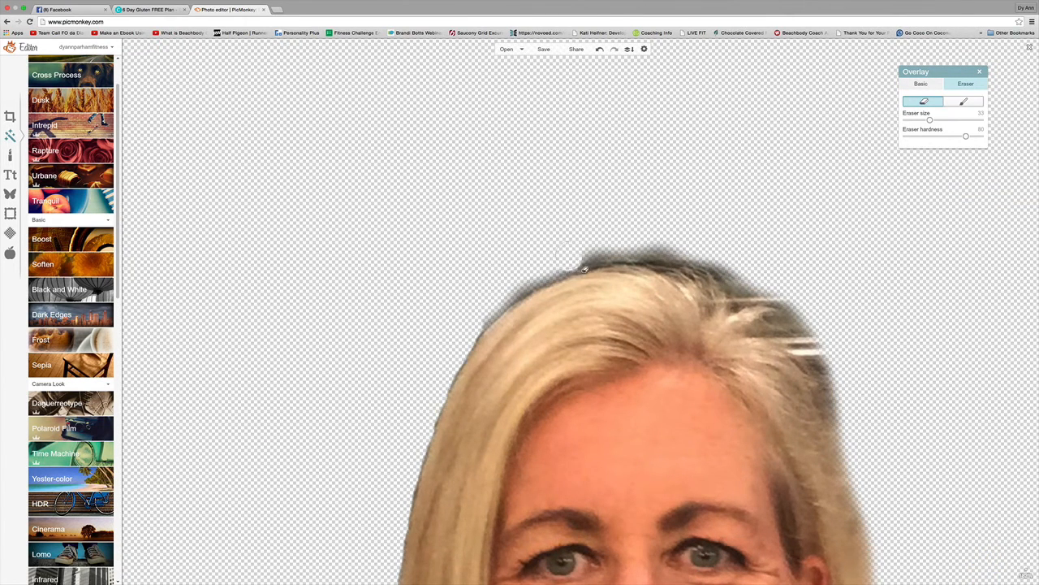
pyautogui.moveTo(586, 268)
pyautogui.mouseDown()
pyautogui.moveTo(698, 251)
pyautogui.moveTo(762, 289)
pyautogui.moveTo(836, 372)
pyautogui.moveTo(871, 439)
pyautogui.mouseUp()
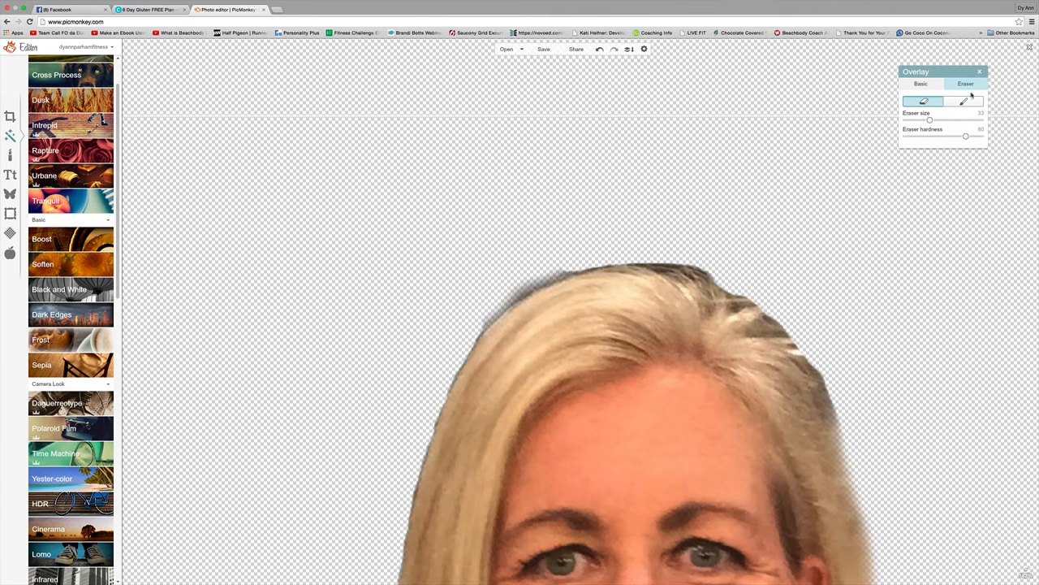
# Restore hair at the top-right edge and erase the dark fringe along the top hair edge.
pyautogui.click(966, 101)
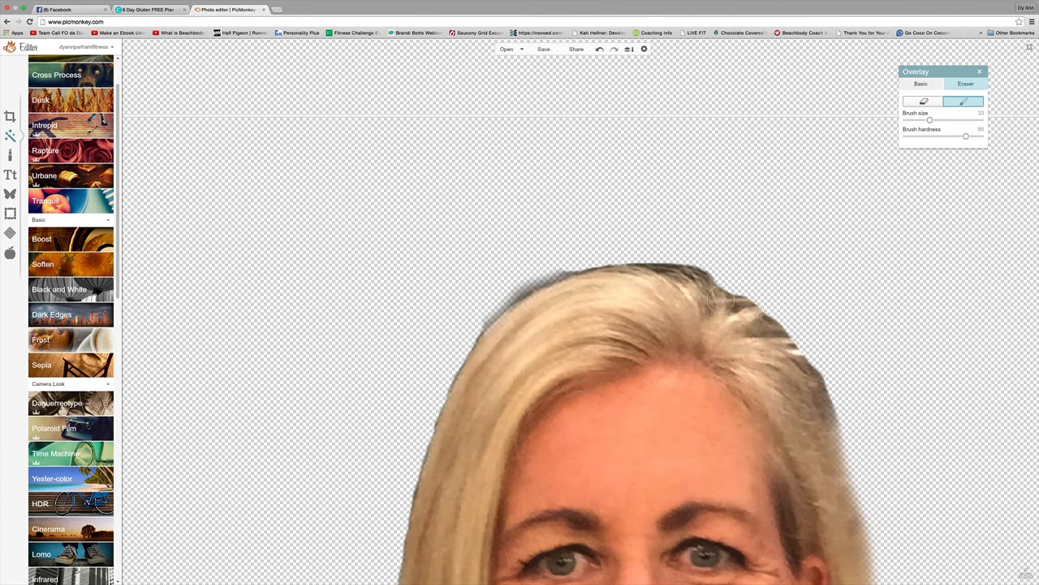
pyautogui.moveTo(699, 281); pyautogui.dragTo(735, 304)
pyautogui.click(923, 102)
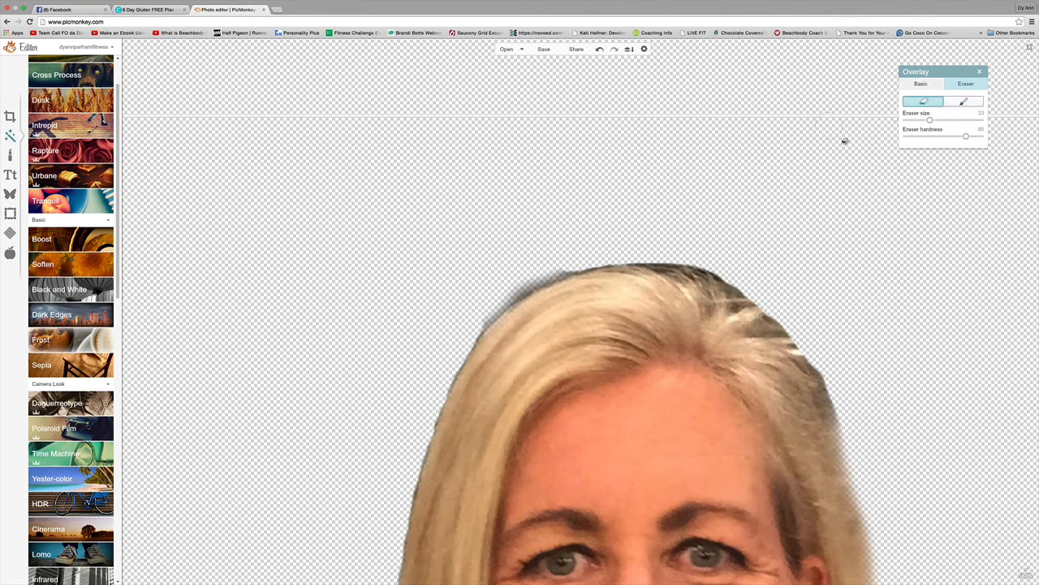
pyautogui.moveTo(538, 282)
pyautogui.mouseDown()
pyautogui.moveTo(586, 277)
pyautogui.moveTo(486, 333)
pyautogui.moveTo(581, 284)
pyautogui.moveTo(714, 283)
pyautogui.moveTo(834, 345)
pyautogui.mouseUp()
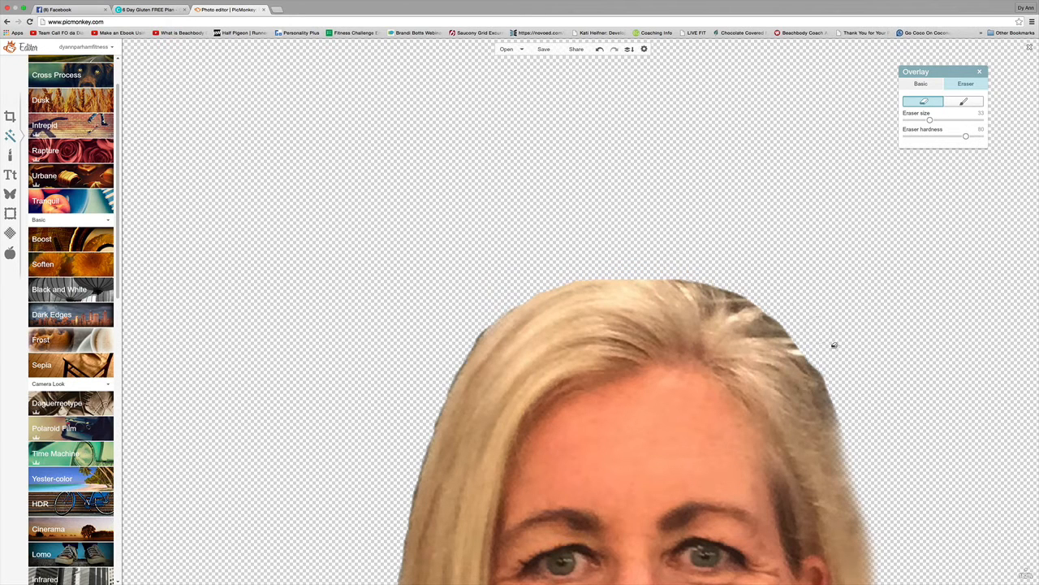
pyautogui.click(964, 100)
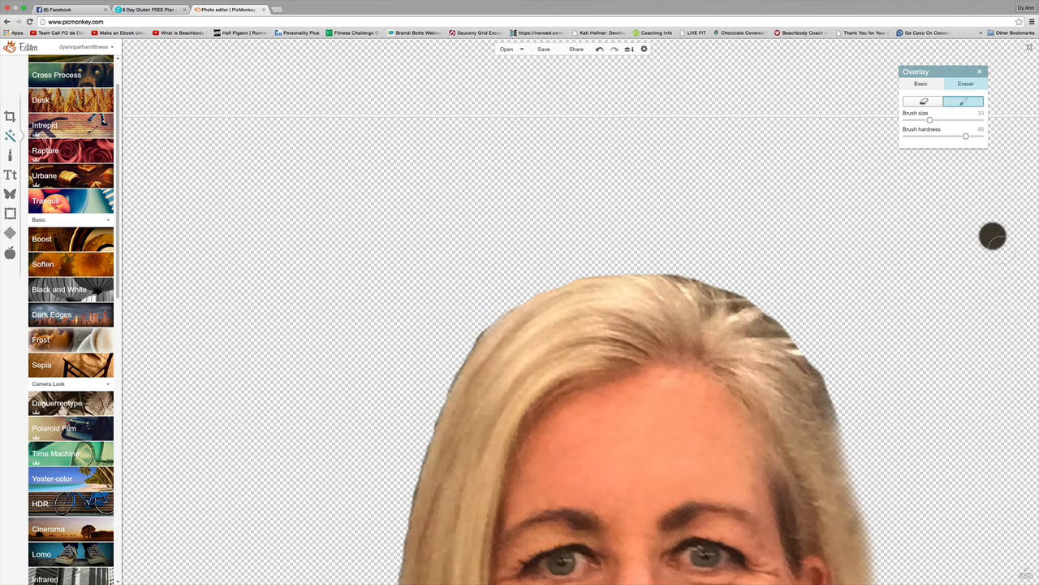
pyautogui.click(924, 101)
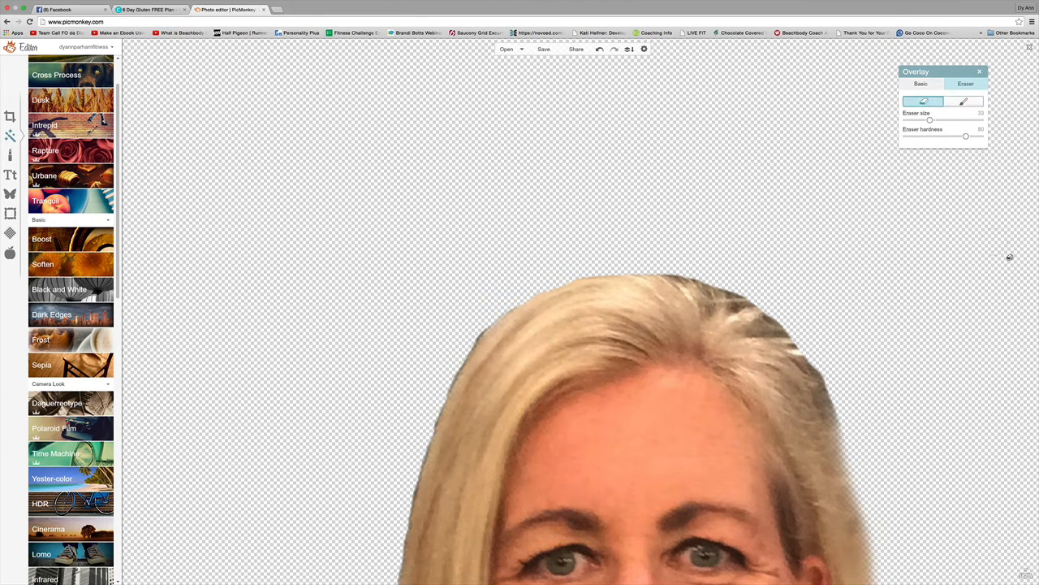
# Erase stray strands on the hair's right side, restore hair along that edge, then zoom out to 63%.
pyautogui.moveTo(1028, 573)
pyautogui.moveTo(1027, 543); pyautogui.dragTo(1027, 551)
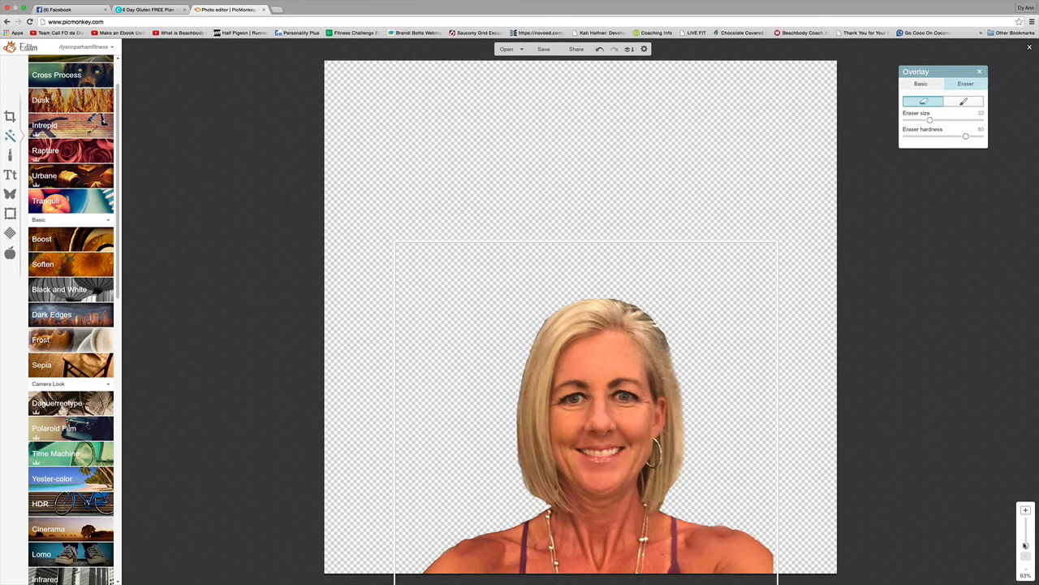
pyautogui.moveTo(1027, 547); pyautogui.dragTo(1027, 542)
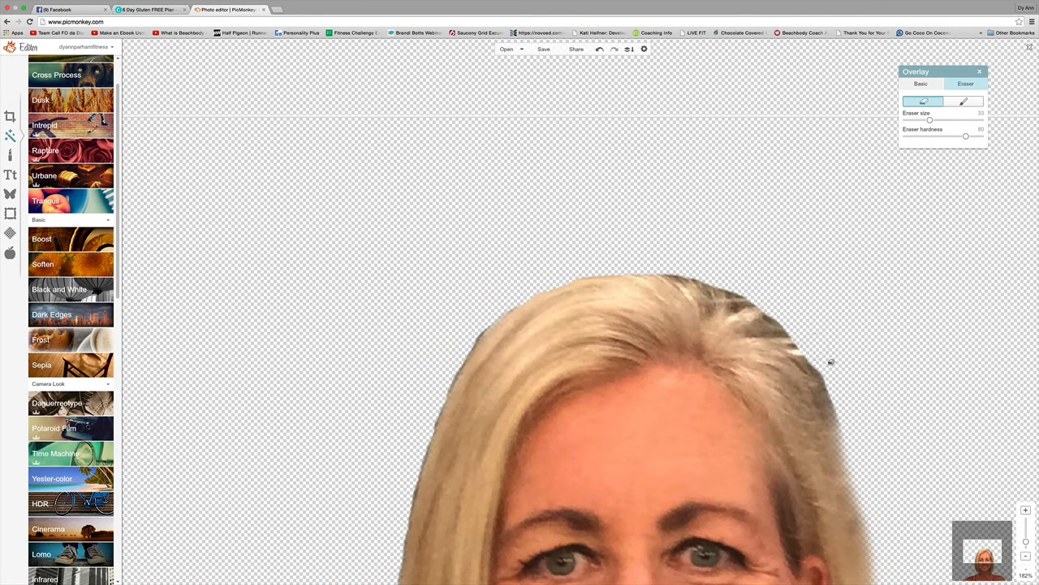
pyautogui.moveTo(821, 352)
pyautogui.mouseDown()
pyautogui.moveTo(851, 411)
pyautogui.moveTo(885, 533)
pyautogui.mouseUp()
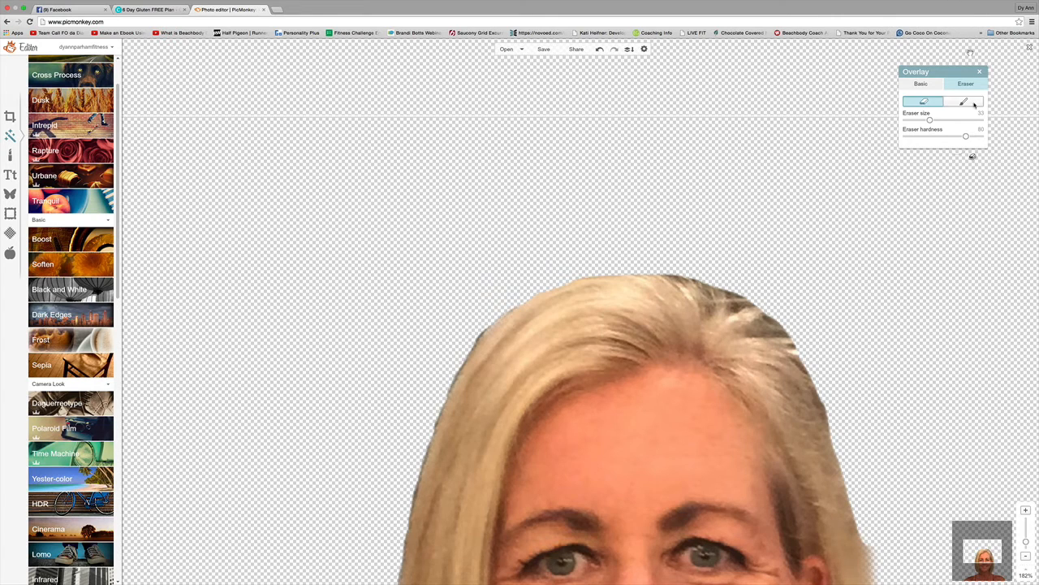
pyautogui.click(964, 101)
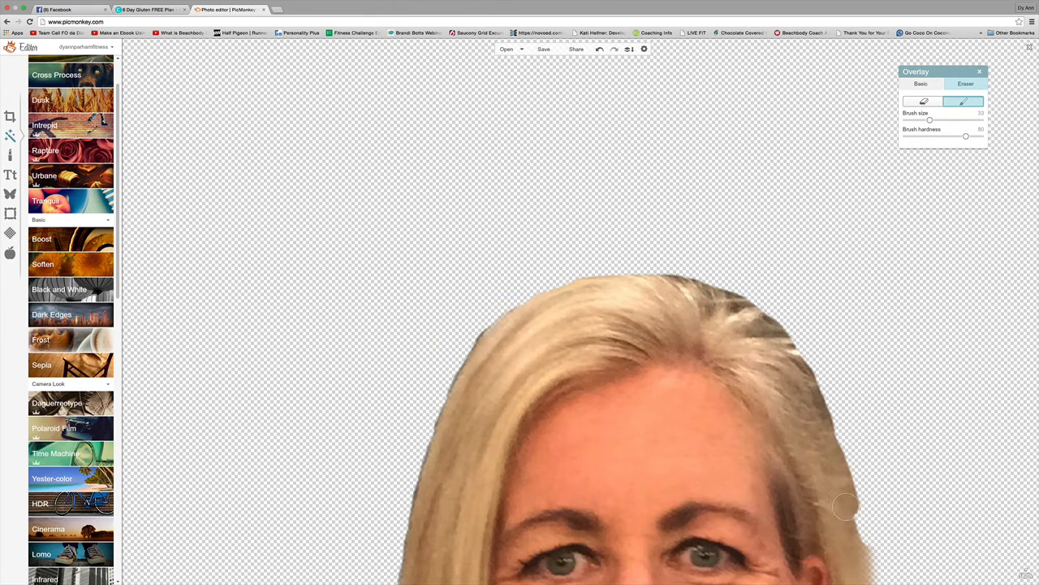
pyautogui.moveTo(858, 545); pyautogui.dragTo(862, 578)
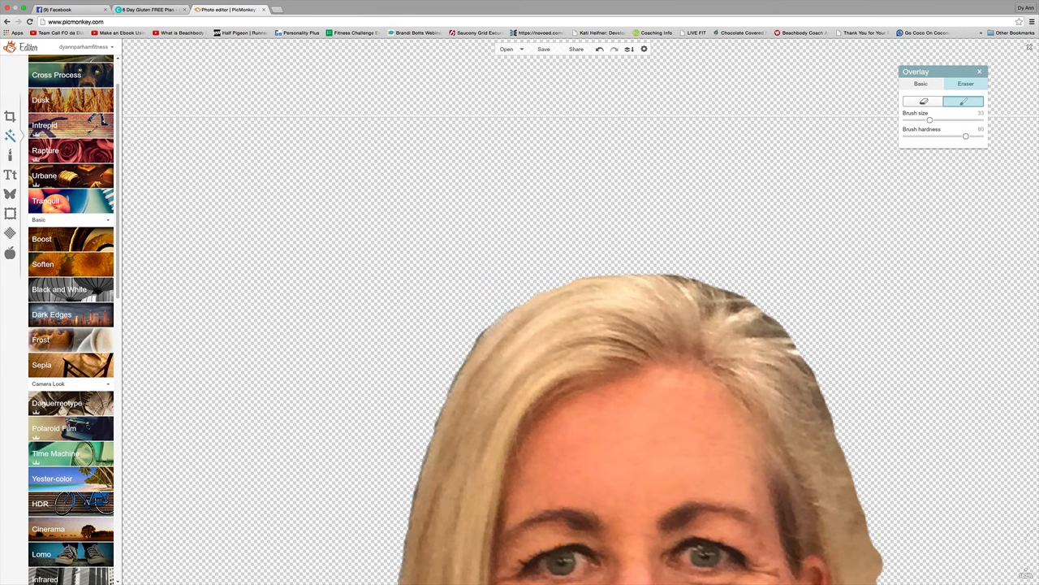
pyautogui.moveTo(1027, 569)
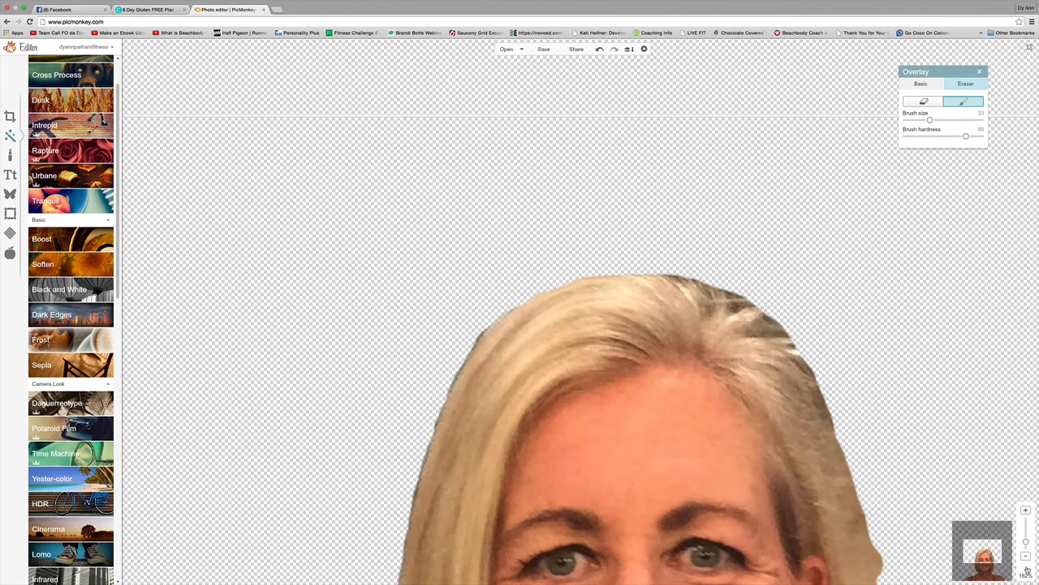
pyautogui.click(1027, 551)
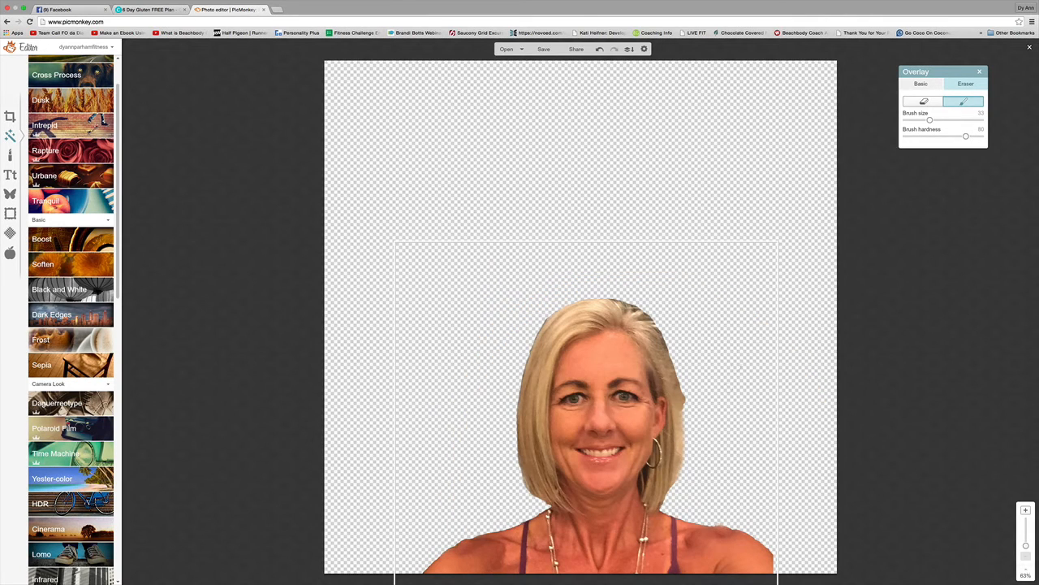
pyautogui.click(924, 101)
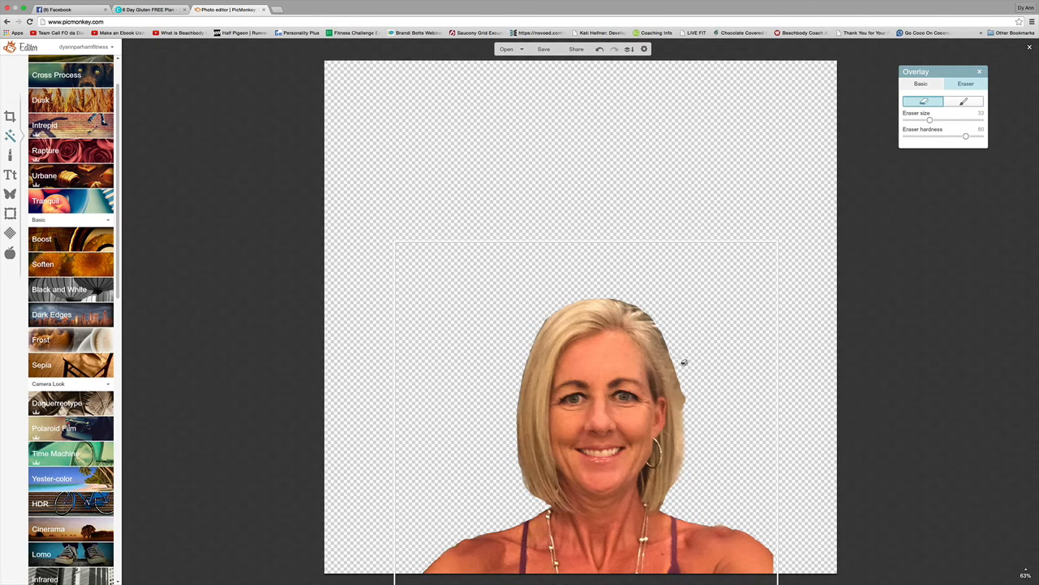
# Restore hair along the right edge, enlarging the restore brush to 43 and then 51.
pyautogui.moveTo(683, 364); pyautogui.dragTo(701, 422)
pyautogui.click(963, 102)
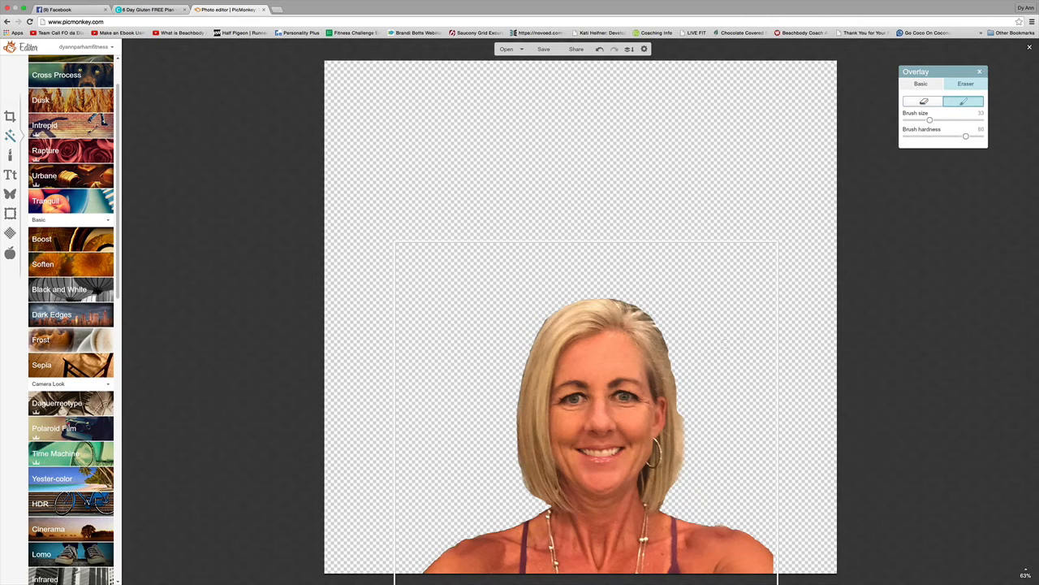
pyautogui.moveTo(661, 347); pyautogui.dragTo(659, 345)
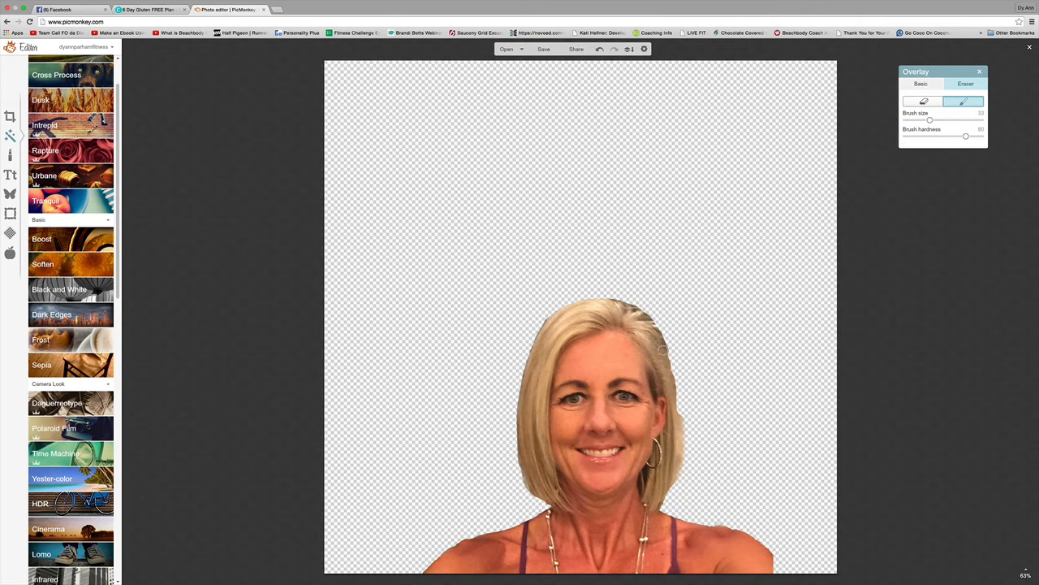
pyautogui.moveTo(668, 364); pyautogui.dragTo(669, 362)
pyautogui.moveTo(929, 121); pyautogui.dragTo(938, 120)
pyautogui.moveTo(662, 359); pyautogui.dragTo(667, 367)
pyautogui.moveTo(938, 120); pyautogui.dragTo(944, 120)
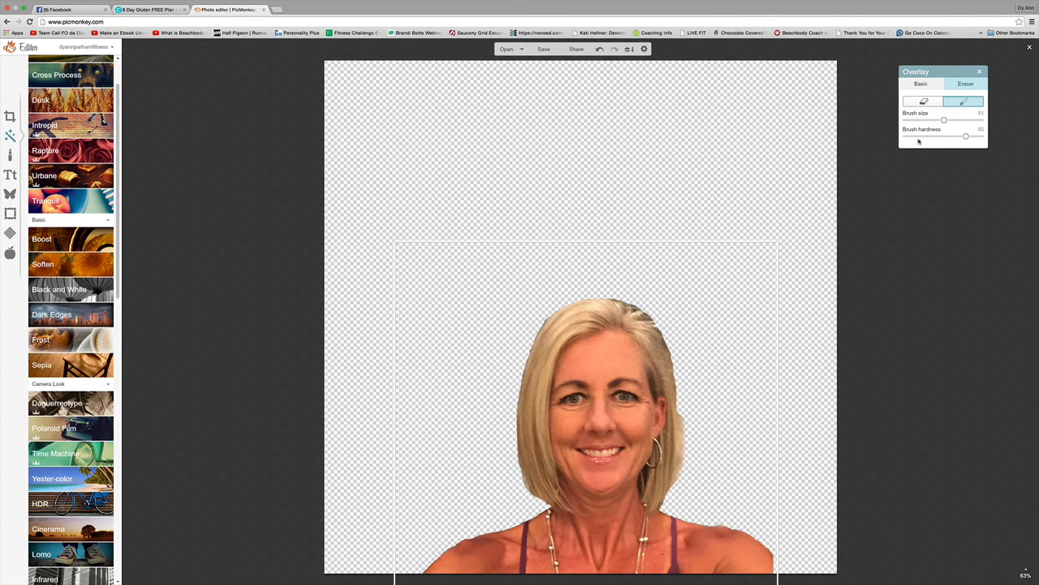
pyautogui.moveTo(663, 373); pyautogui.dragTo(676, 447)
# Erase ragged pixels on the hair's right edge and stray pixels at the top.
pyautogui.click(924, 101)
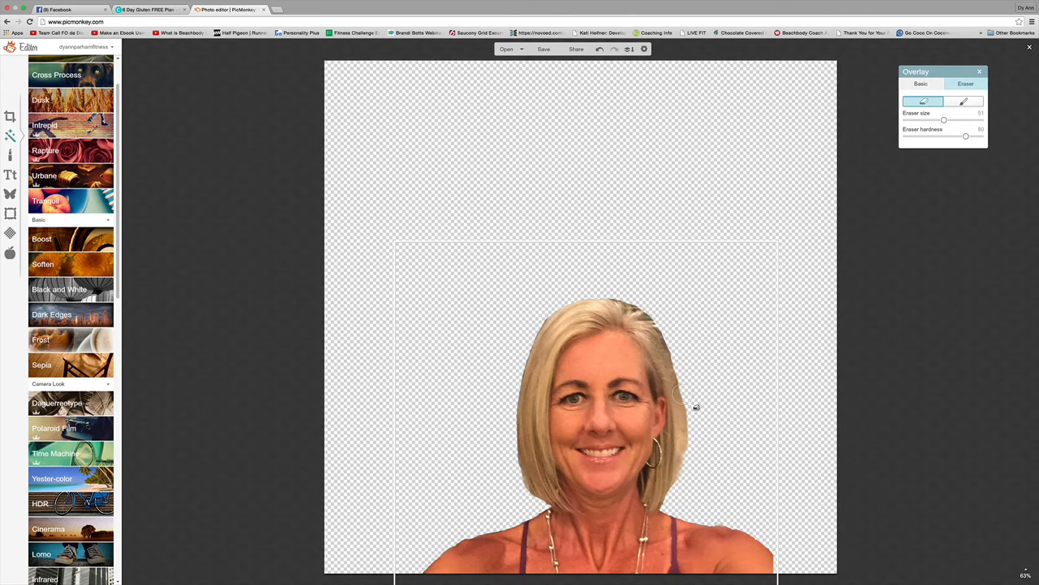
pyautogui.moveTo(696, 407); pyautogui.dragTo(688, 517)
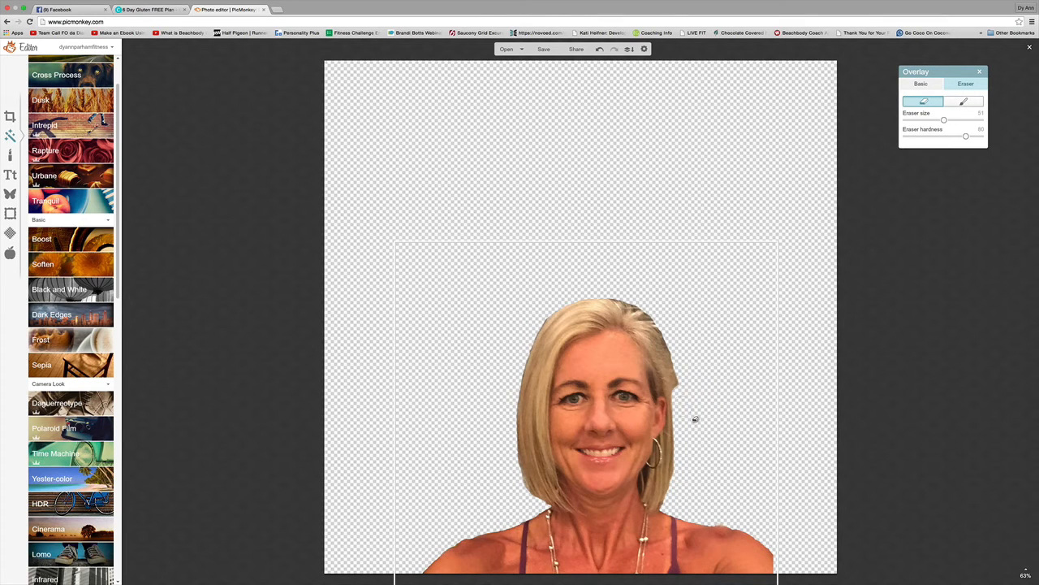
pyautogui.moveTo(648, 308)
pyautogui.mouseDown()
pyautogui.moveTo(699, 380)
pyautogui.moveTo(692, 351)
pyautogui.moveTo(680, 342)
pyautogui.moveTo(696, 408)
pyautogui.mouseUp()
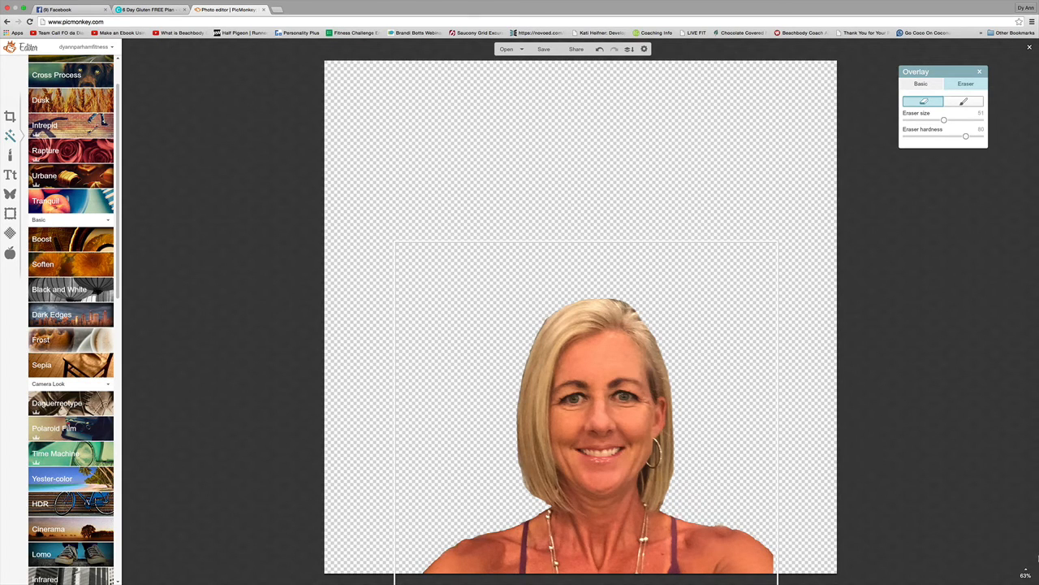
# Zoom in to 170%, raise the eraser size to about 58, then zoom back out to 63%.
pyautogui.moveTo(1027, 561)
pyautogui.moveTo(1027, 547); pyautogui.dragTo(1026, 541)
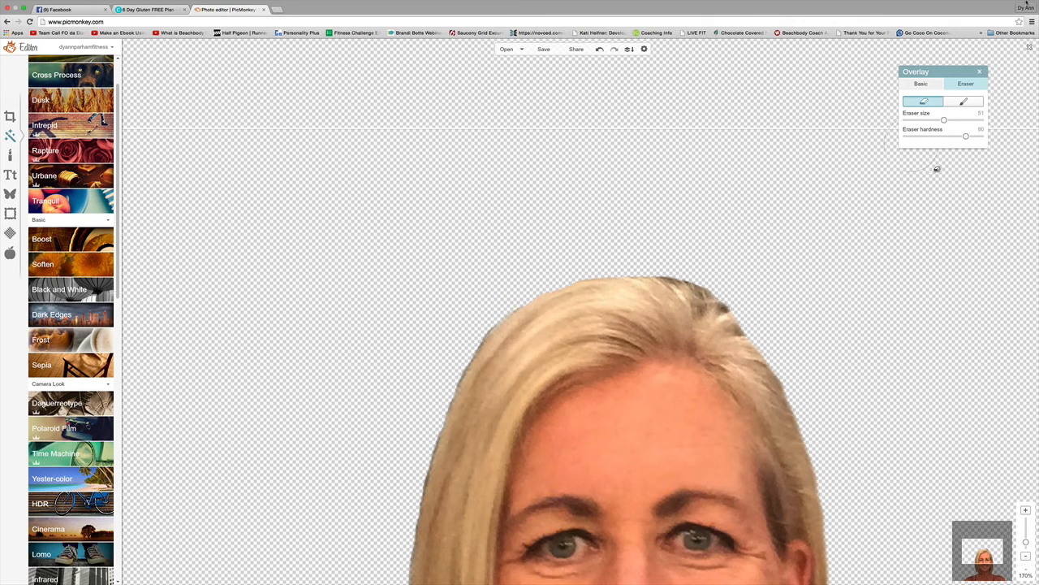
pyautogui.moveTo(943, 120); pyautogui.dragTo(950, 120)
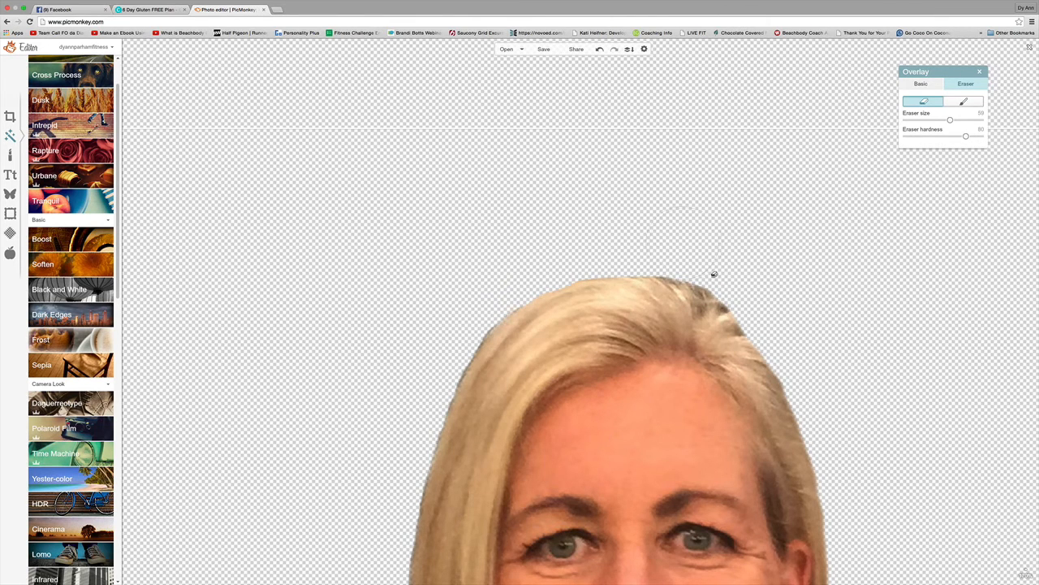
pyautogui.moveTo(1030, 577)
pyautogui.moveTo(1026, 542); pyautogui.dragTo(1026, 549)
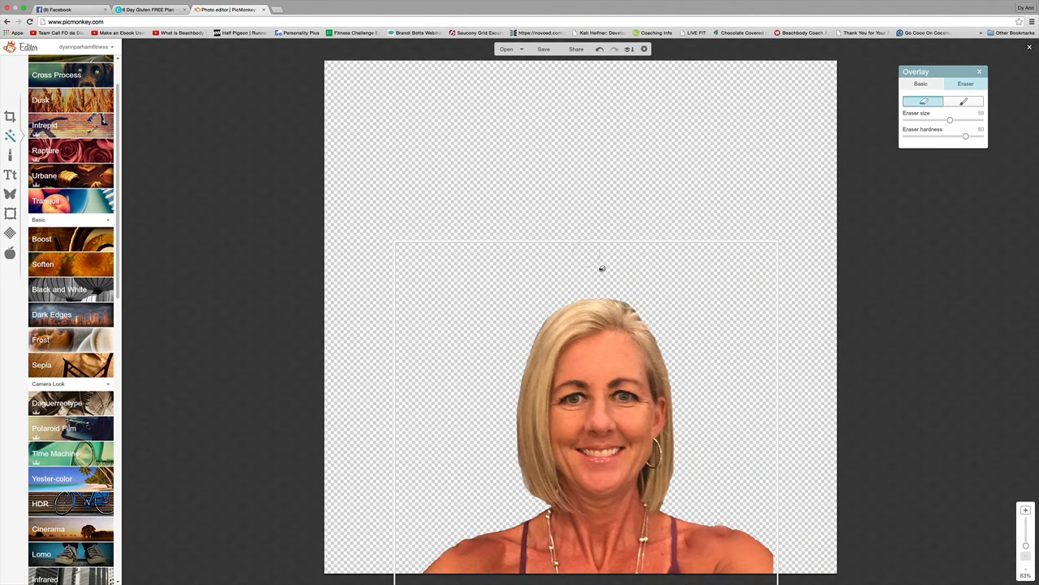
# Move the cut-out woman higher on the transparent canvas.
pyautogui.click(722, 227)
pyautogui.click(712, 251)
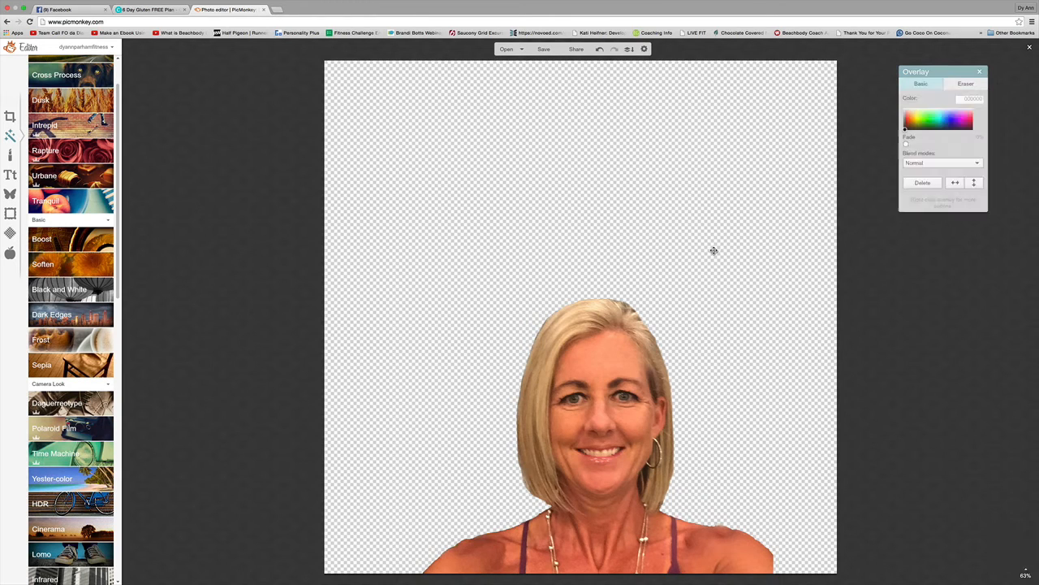
pyautogui.moveTo(712, 249); pyautogui.dragTo(712, 130)
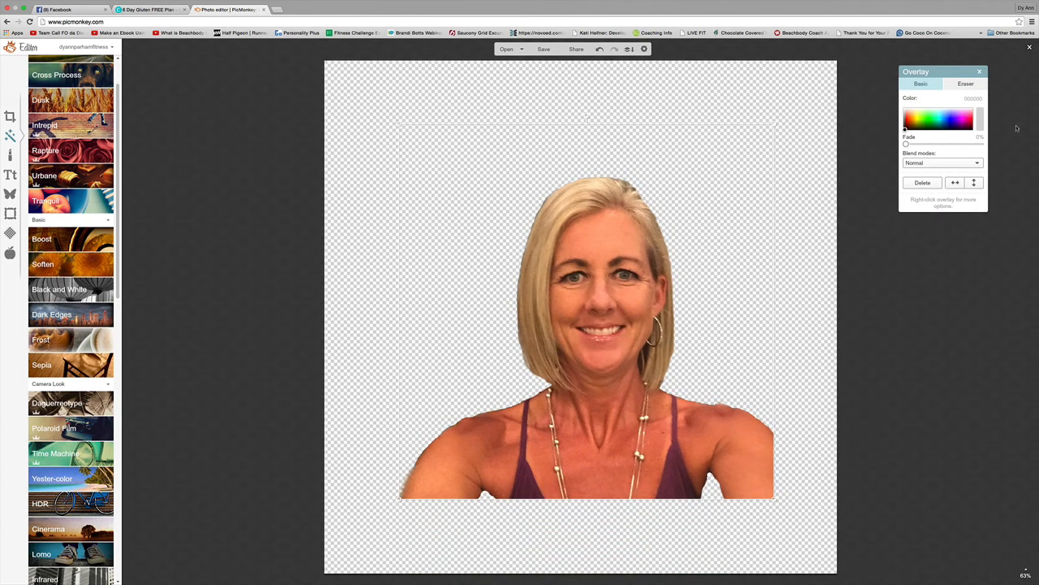
# Check the Eraser and Brush modes, then deselect the overlay to close its settings.
pyautogui.click(964, 84)
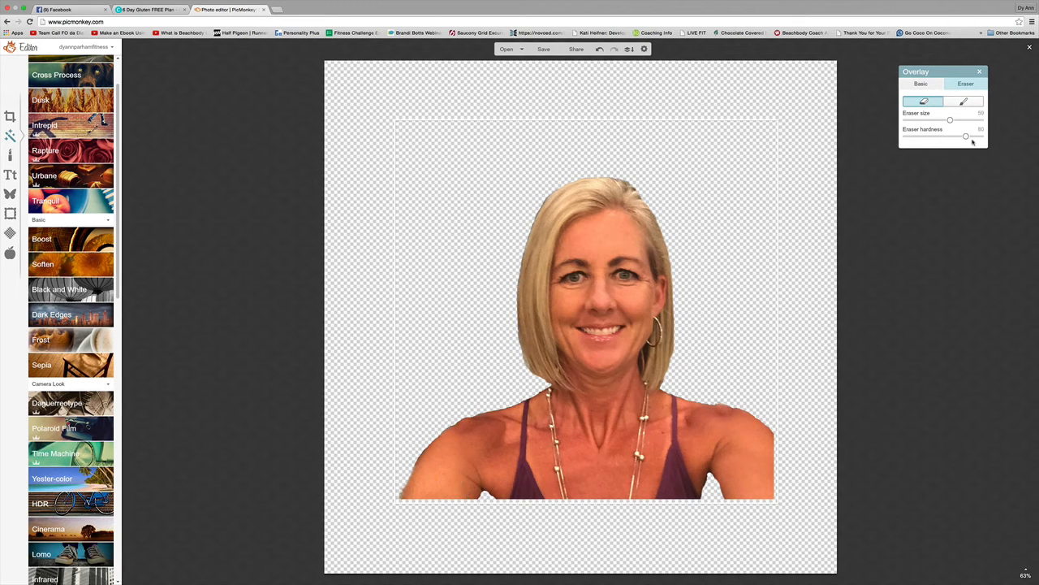
pyautogui.click(964, 100)
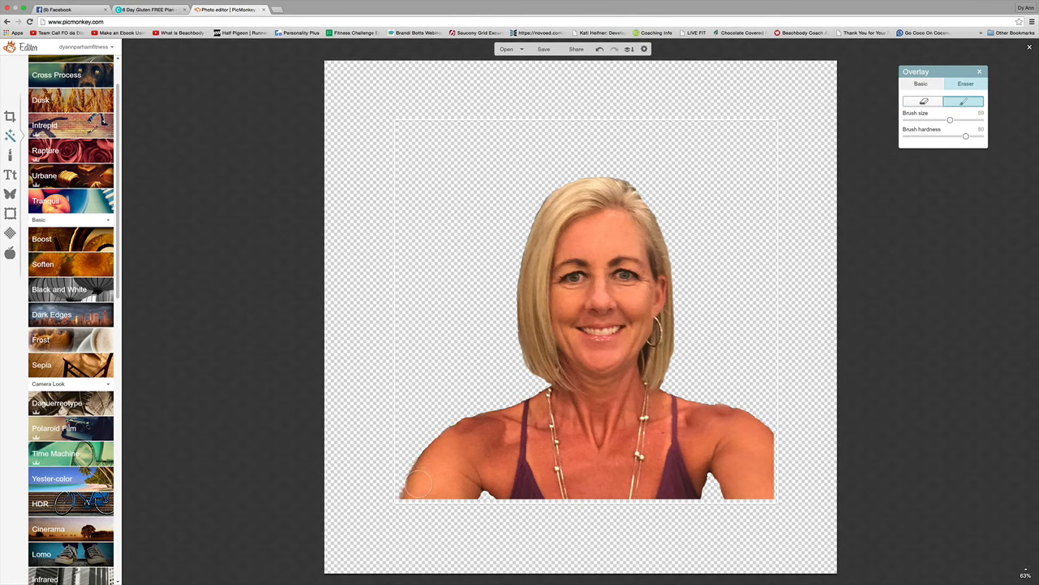
pyautogui.click(509, 522)
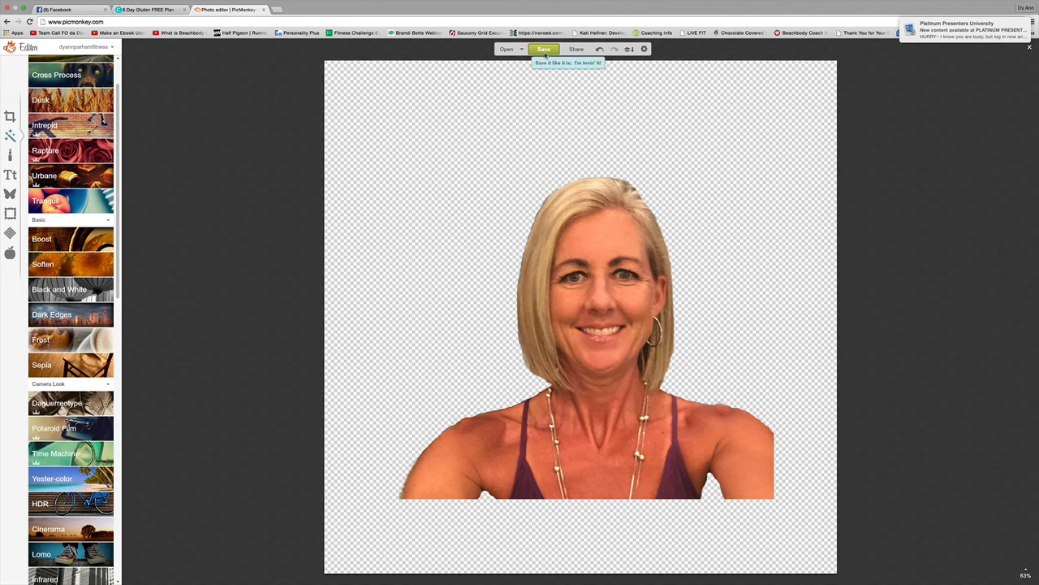
# Save the cutout to the Desktop as dyfacenobkground.png, then return to the Canva design.
pyautogui.click(546, 54)
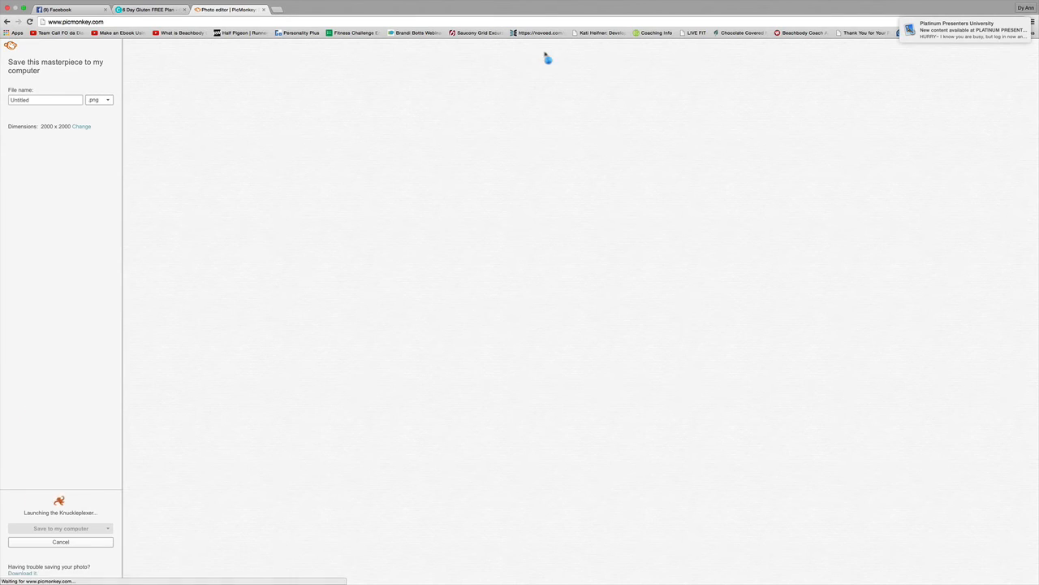
pyautogui.moveTo(36, 99); pyautogui.dragTo(3, 98)
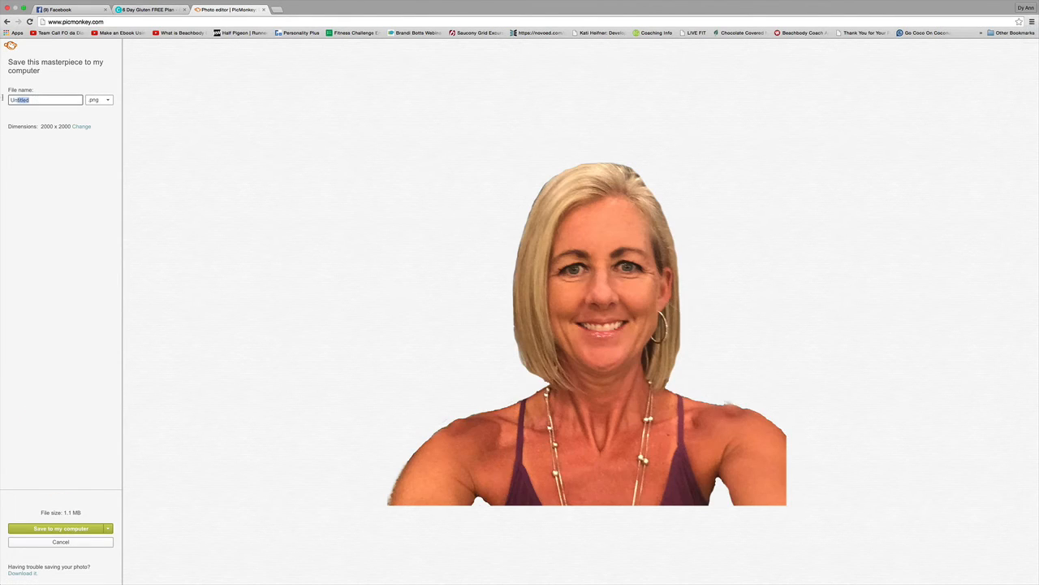
pyautogui.write('dyfacenobkground')
pyautogui.click(84, 529)
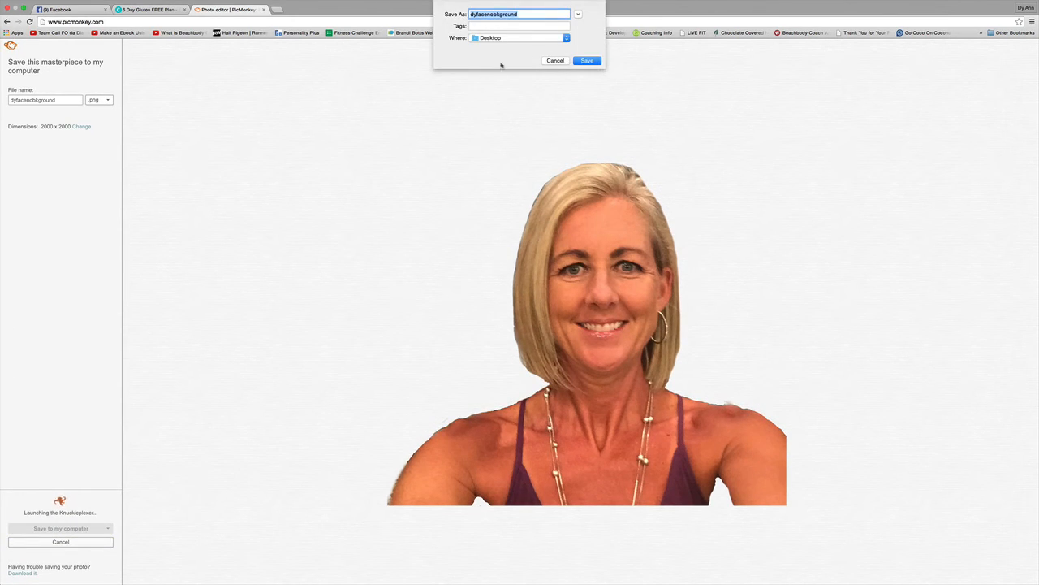
pyautogui.click(589, 62)
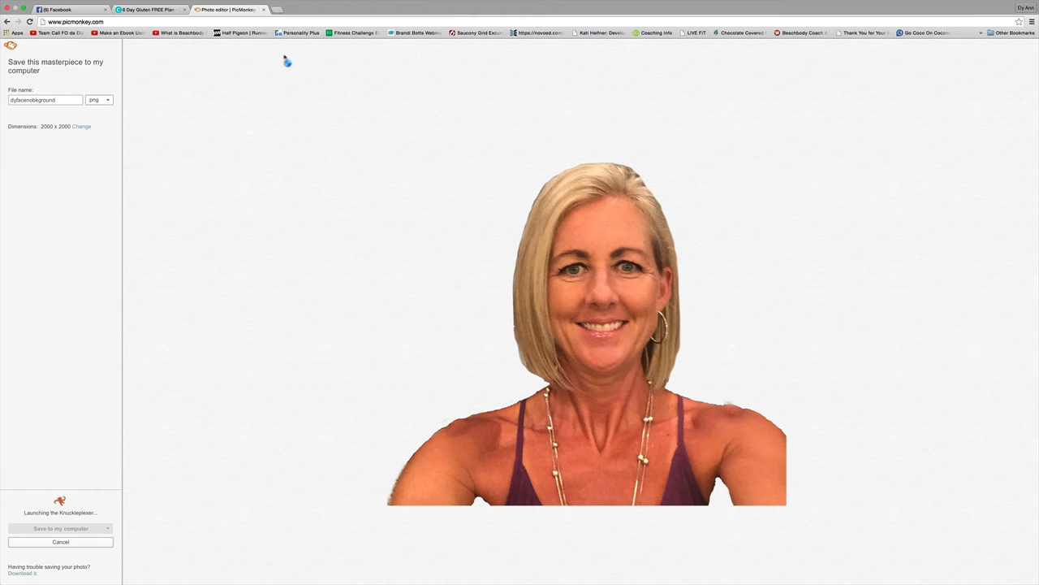
pyautogui.click(140, 10)
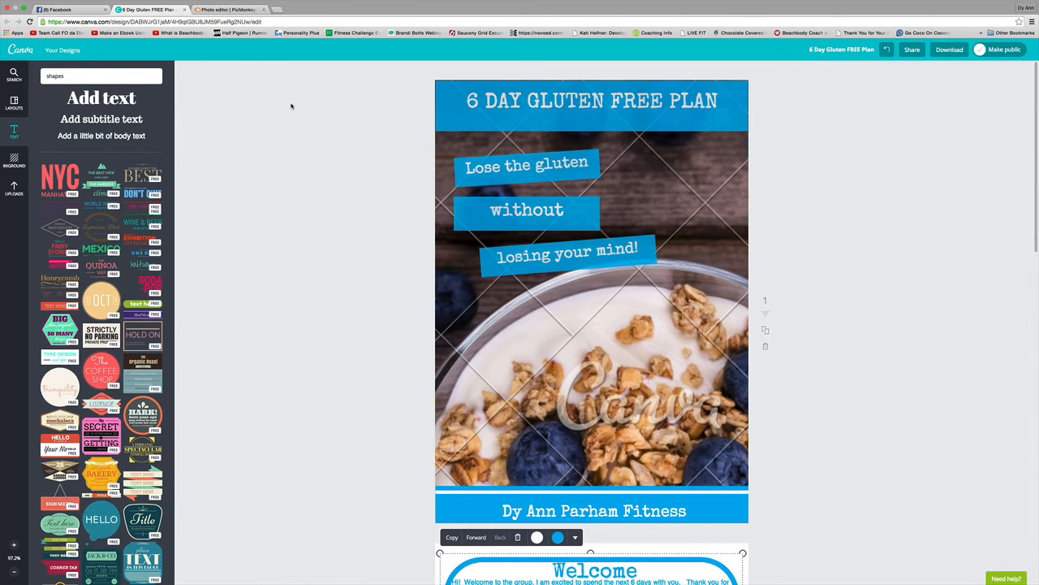
# Delete the old full-body photo from page 3's bottom-right corner and show the Uploads panel.
pyautogui.scroll(-12, 454, 224)
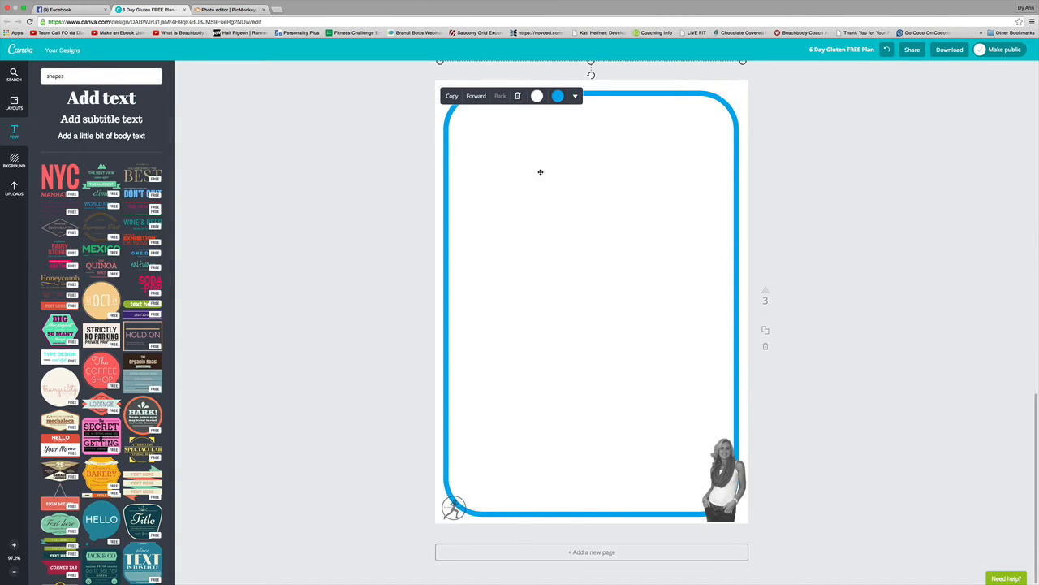
pyautogui.click(730, 479)
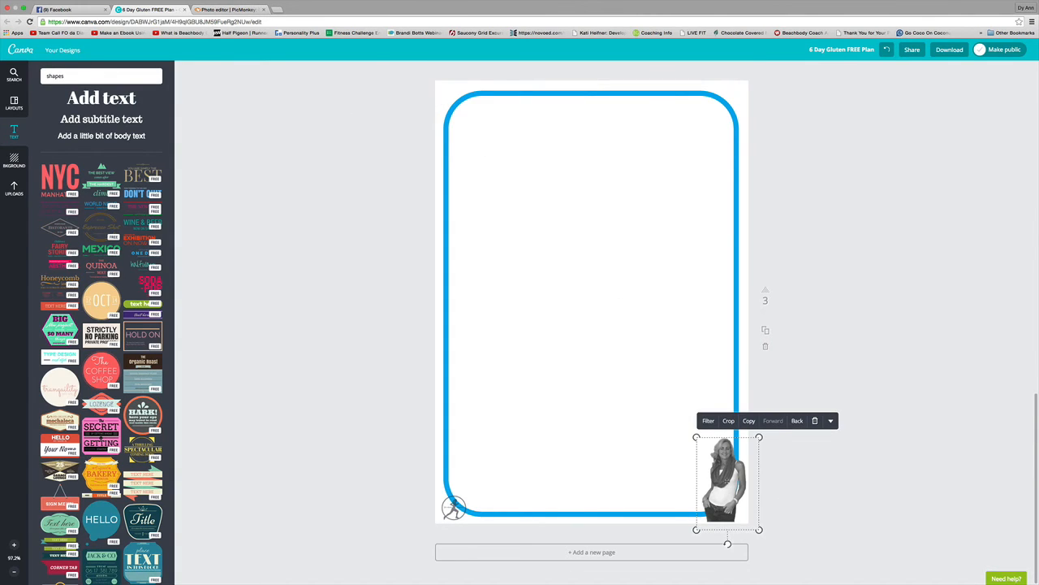
pyautogui.click(815, 420)
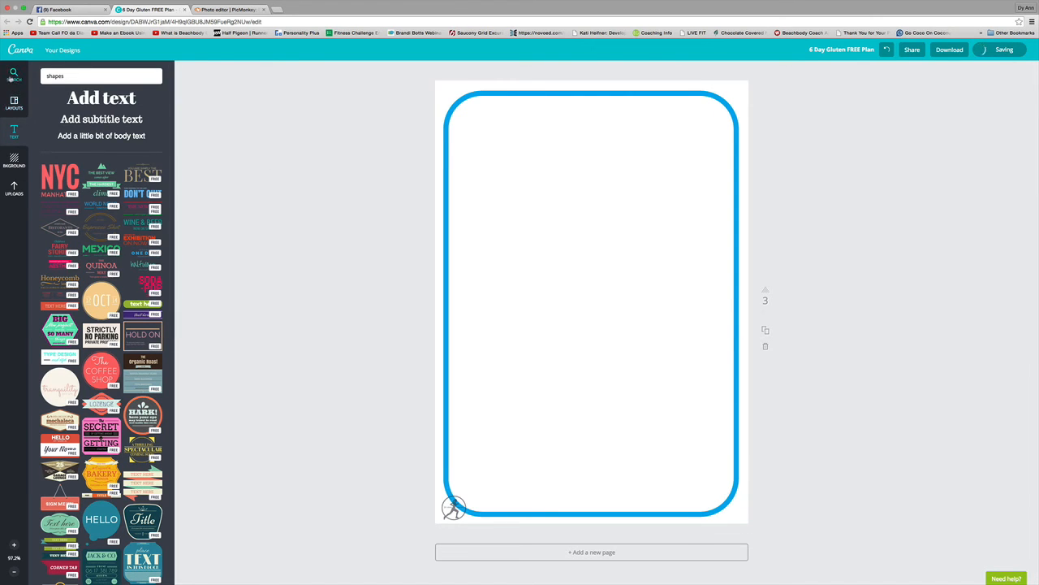
pyautogui.click(13, 187)
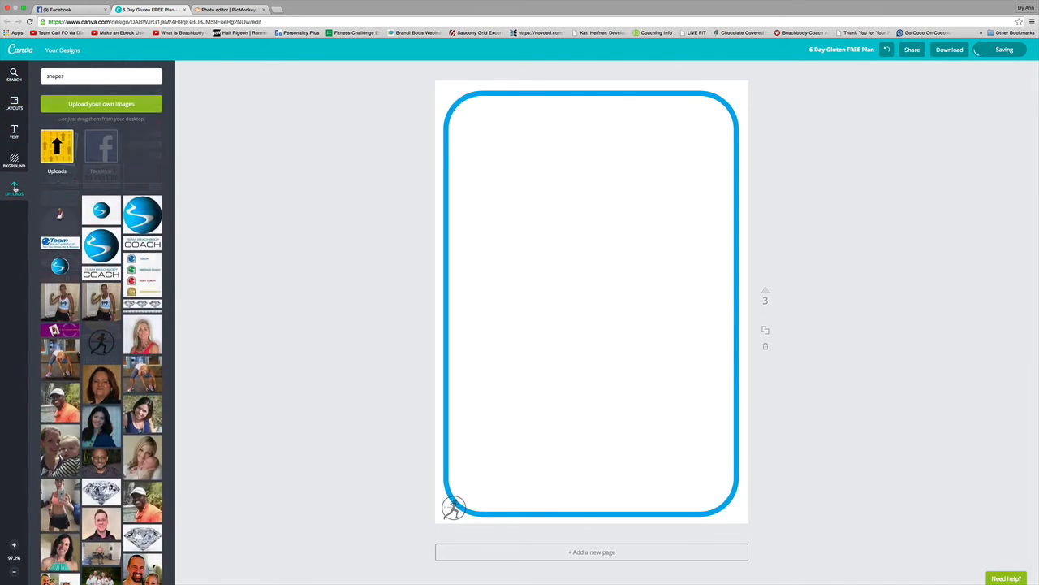
# Upload dyfacenobkground.png and add it to page 3.
pyautogui.click(93, 98)
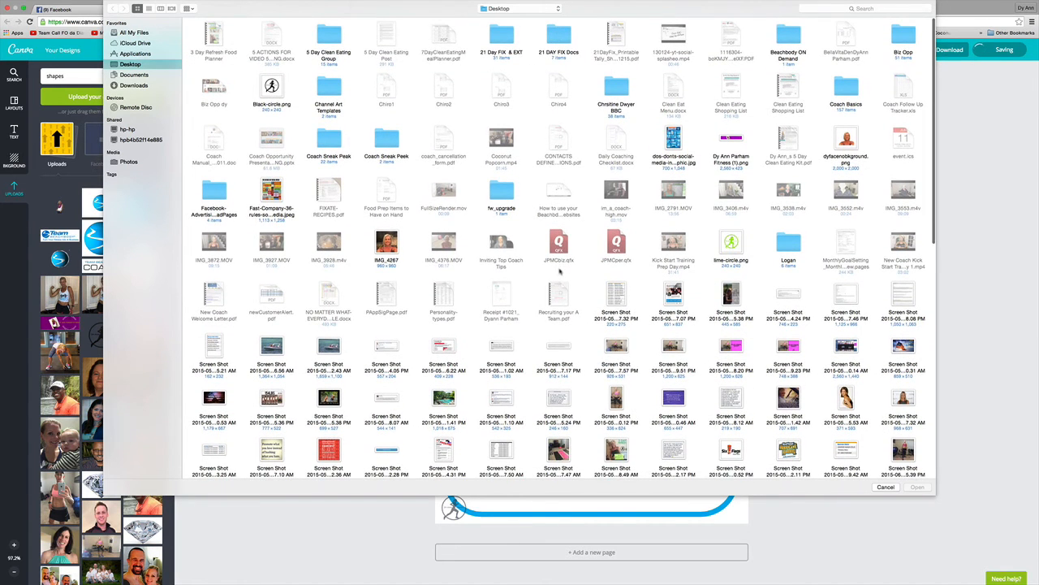
pyautogui.doubleClick(845, 143)
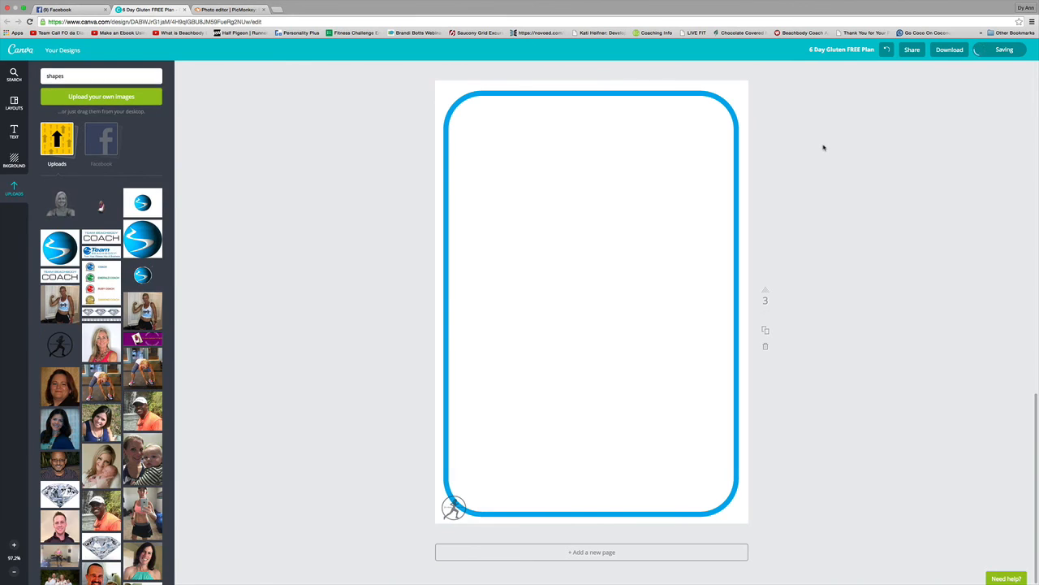
pyautogui.click(58, 213)
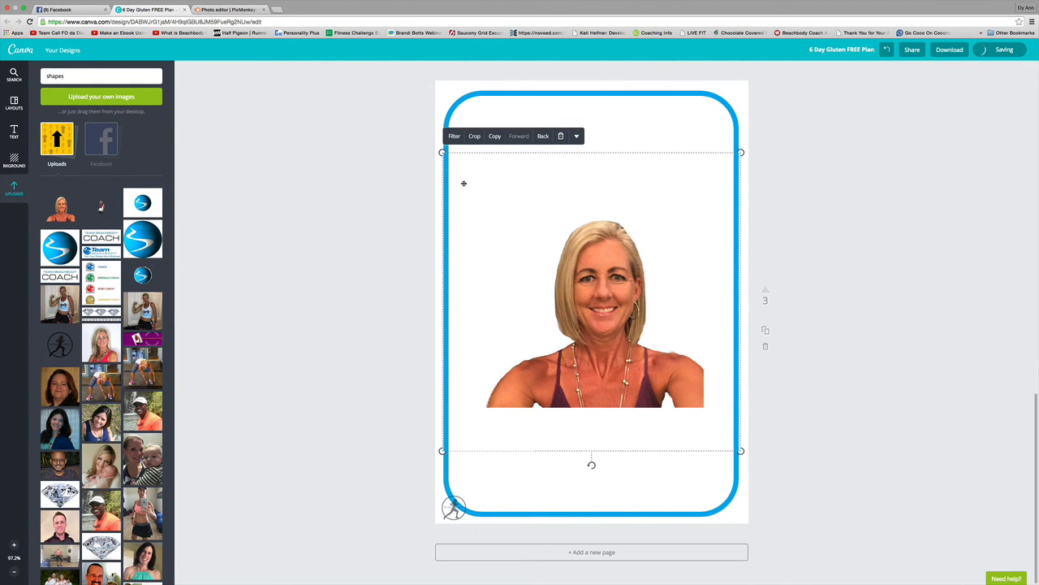
# Crop the selfie tightly around her head and shoulders.
pyautogui.click(477, 137)
pyautogui.moveTo(517, 221); pyautogui.dragTo(518, 215)
pyautogui.moveTo(518, 376); pyautogui.dragTo(490, 408)
pyautogui.moveTo(667, 408); pyautogui.dragTo(705, 383)
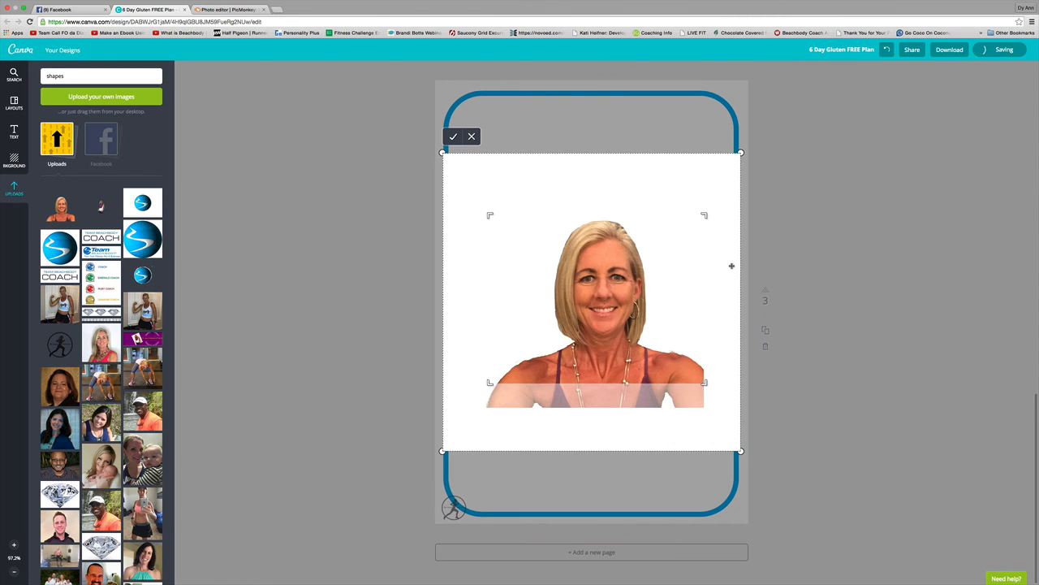
pyautogui.click(454, 137)
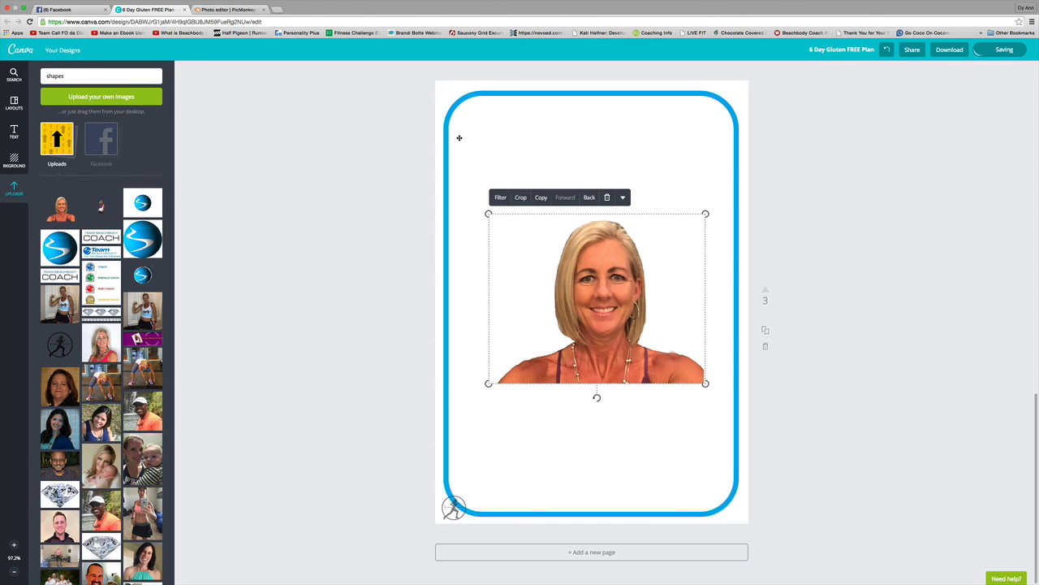
# Shrink the selfie and move it to the blue frame's bottom-right corner.
pyautogui.moveTo(490, 213); pyautogui.dragTo(657, 354)
pyautogui.click(690, 396)
pyautogui.click(691, 395)
pyautogui.moveTo(690, 396); pyautogui.dragTo(684, 501)
# Apply the Grayscale filter to the selfie.
pyautogui.click(672, 460)
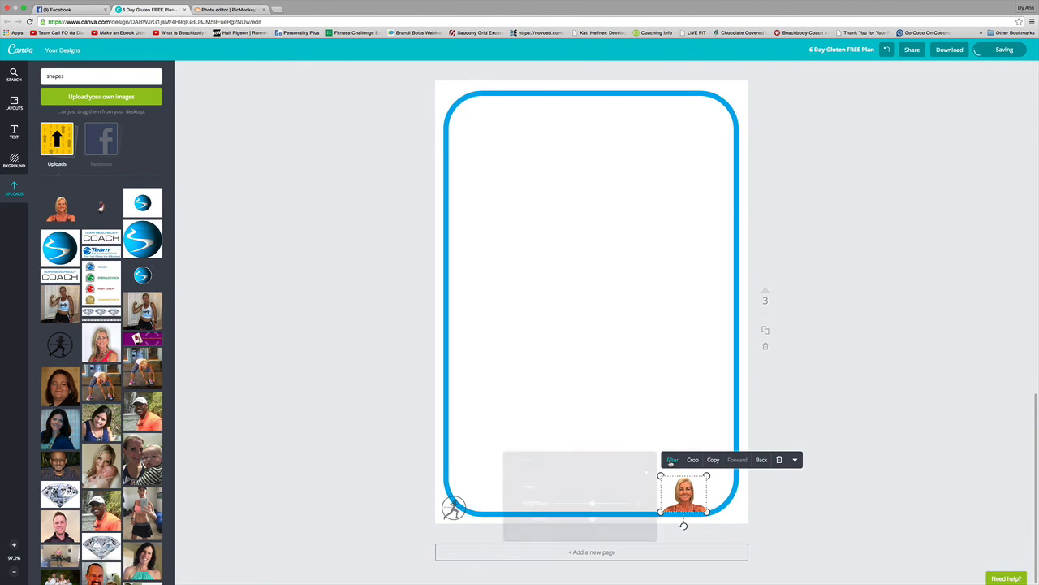
pyautogui.click(642, 472)
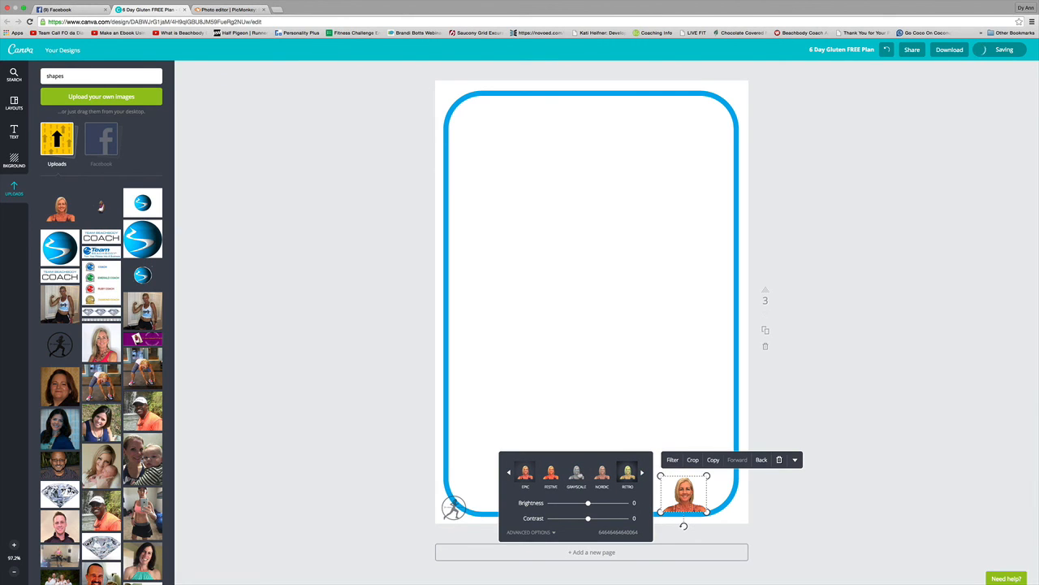
pyautogui.click(578, 473)
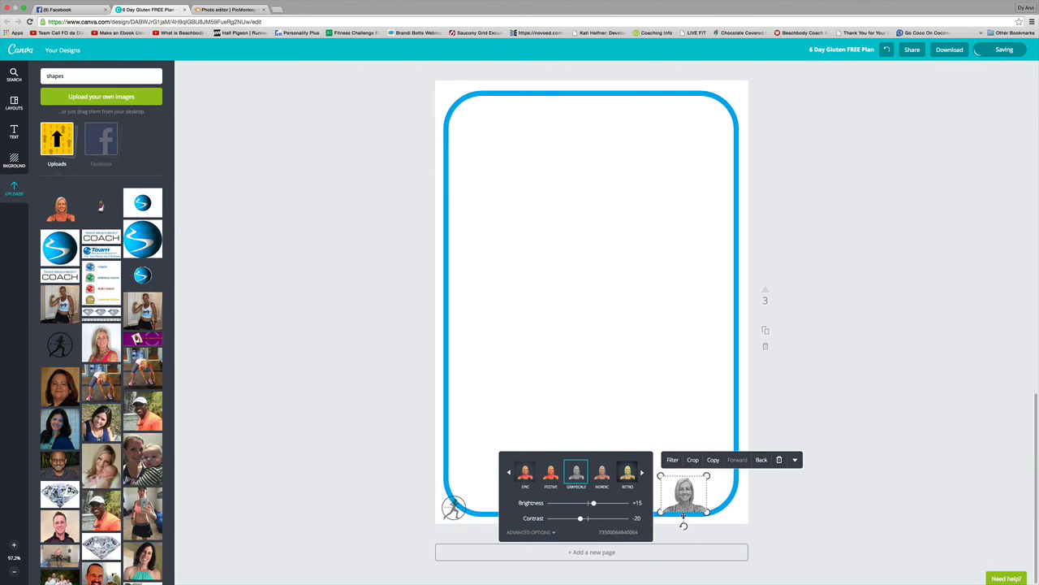
pyautogui.click(581, 403)
# Keep the grayscale selfie in front of the frame and fine-tune its corner position.
pyautogui.moveTo(687, 505); pyautogui.dragTo(730, 509)
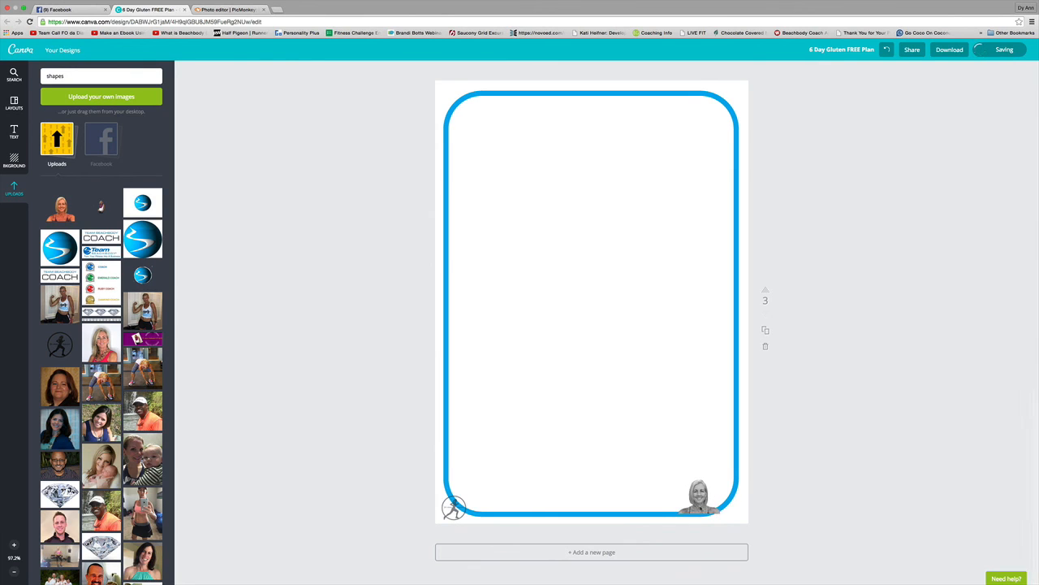
pyautogui.click(700, 501)
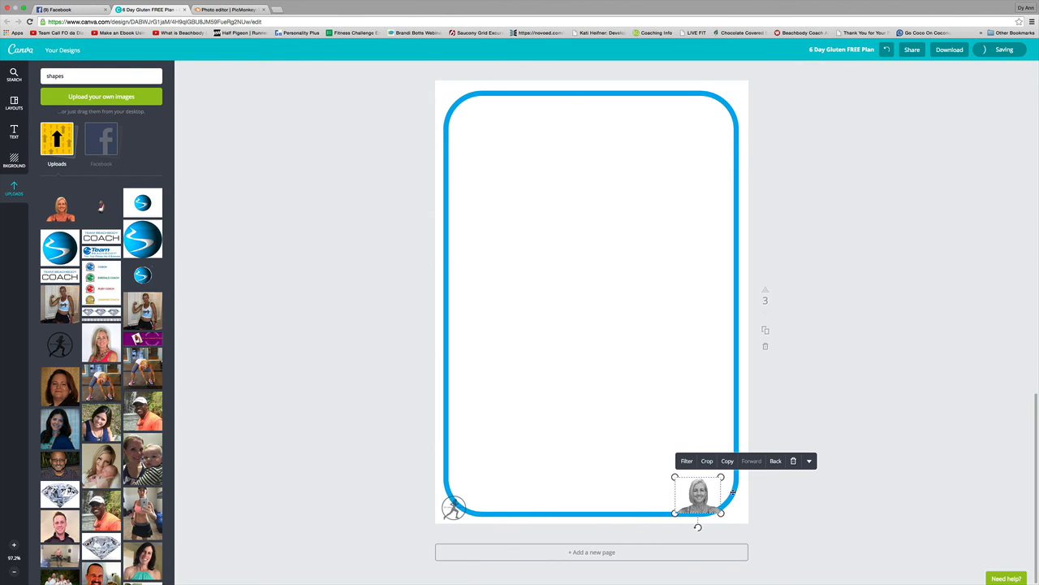
pyautogui.click(776, 462)
pyautogui.click(751, 461)
pyautogui.click(704, 505)
pyautogui.moveTo(702, 505); pyautogui.dragTo(683, 506)
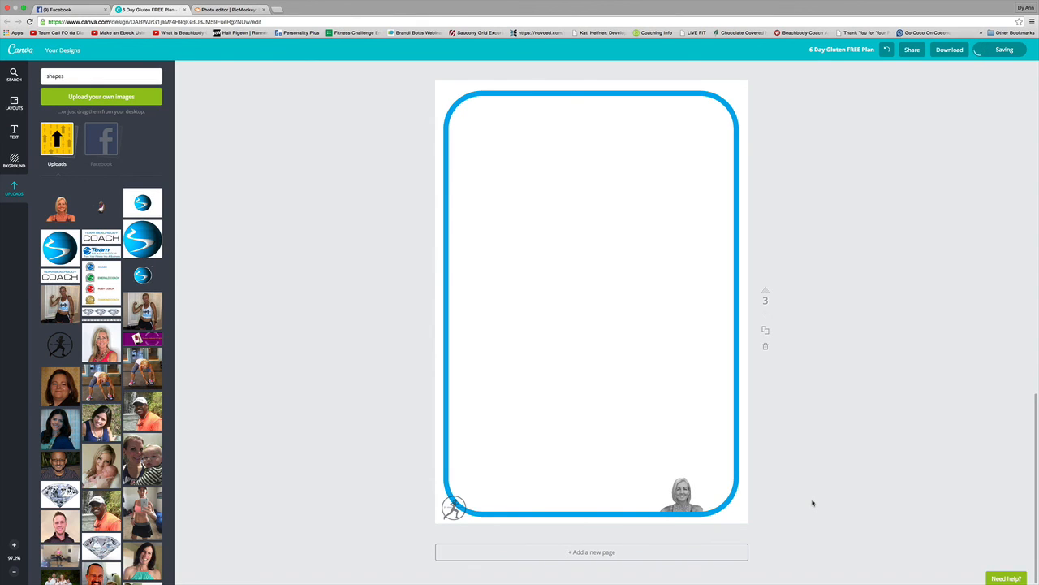